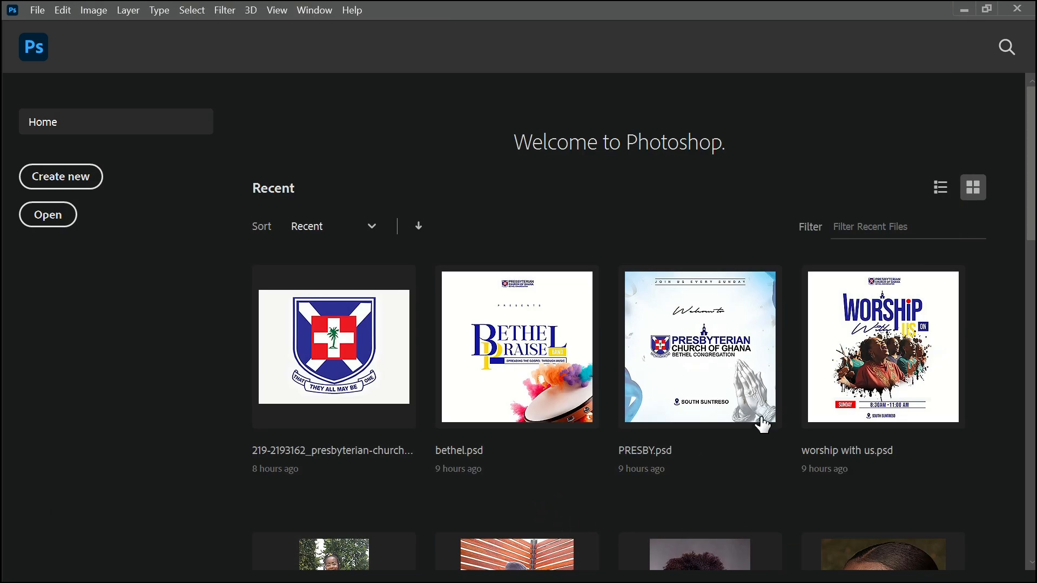
Open the BRUSH TOOL image from the Downloads folder in Photoshop
mouse_move(298, 565)
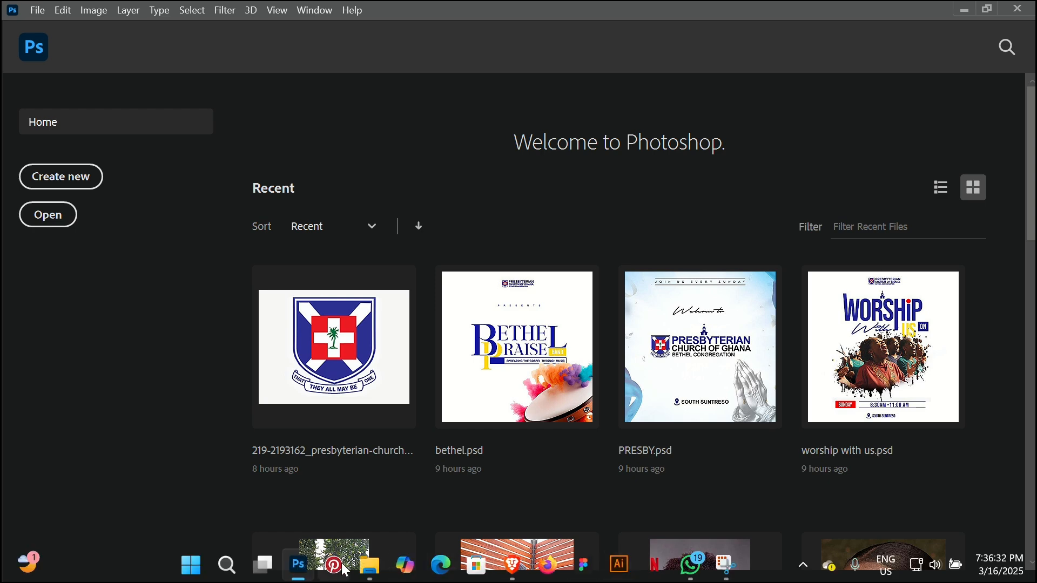
left_click(370, 564)
left_click(677, 274)
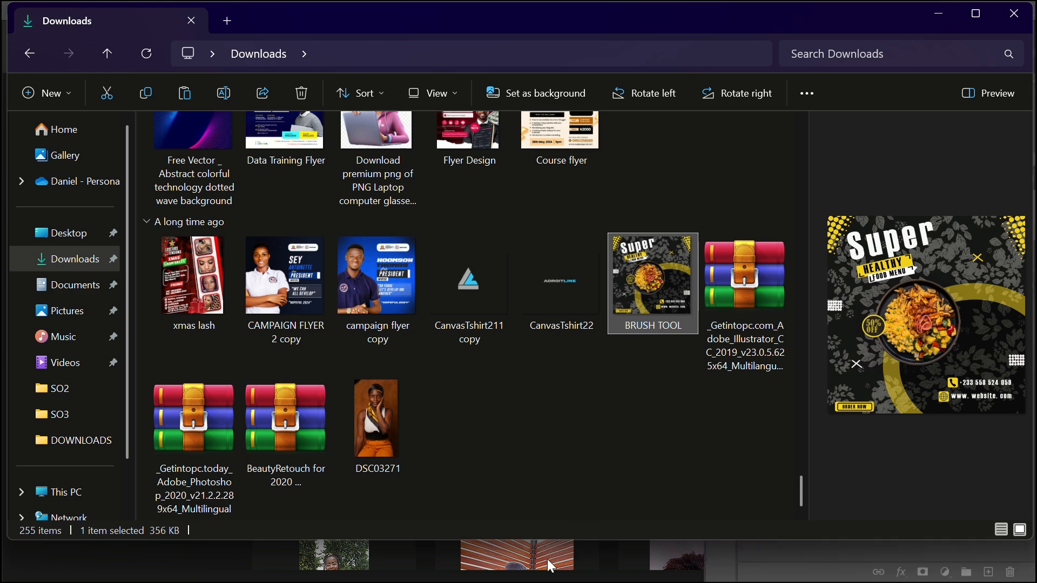
mouse_move(640, 316)
left_mouse_down()
mouse_move(648, 359)
mouse_move(557, 578)
mouse_move(300, 577)
mouse_move(538, 157)
mouse_move(635, 27)
mouse_move(661, 30)
left_mouse_up()
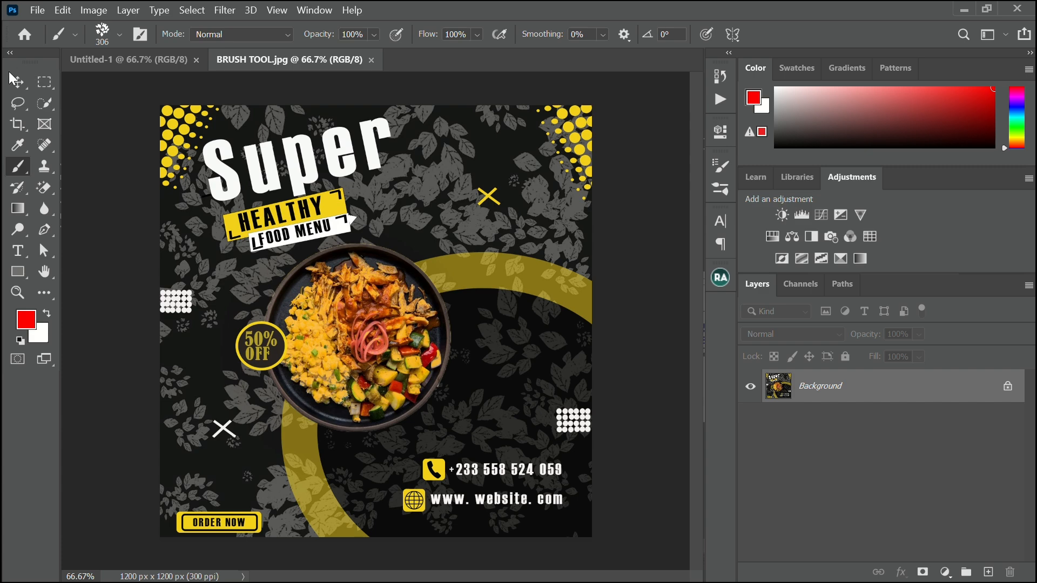
Float the BRUSH TOOL image in its own window, show it at 50% and shrink the window to reveal the blank canvas
key("v")
mouse_move(286, 60)
left_mouse_down()
mouse_move(287, 85)
mouse_move(304, 39)
mouse_move(513, 43)
mouse_move(318, 40)
mouse_move(627, 28)
left_mouse_up()
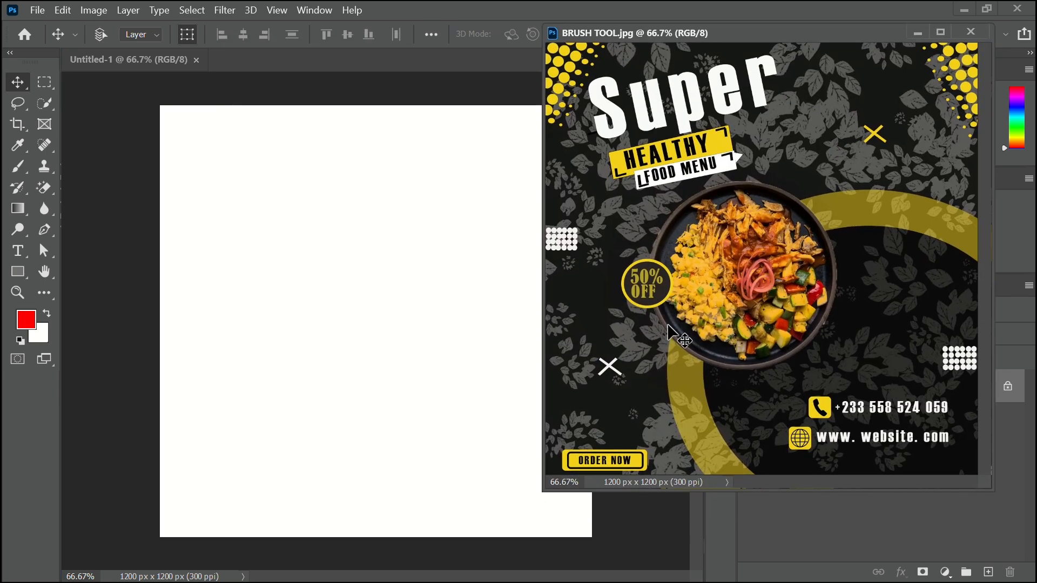
key("ctrl+minus")
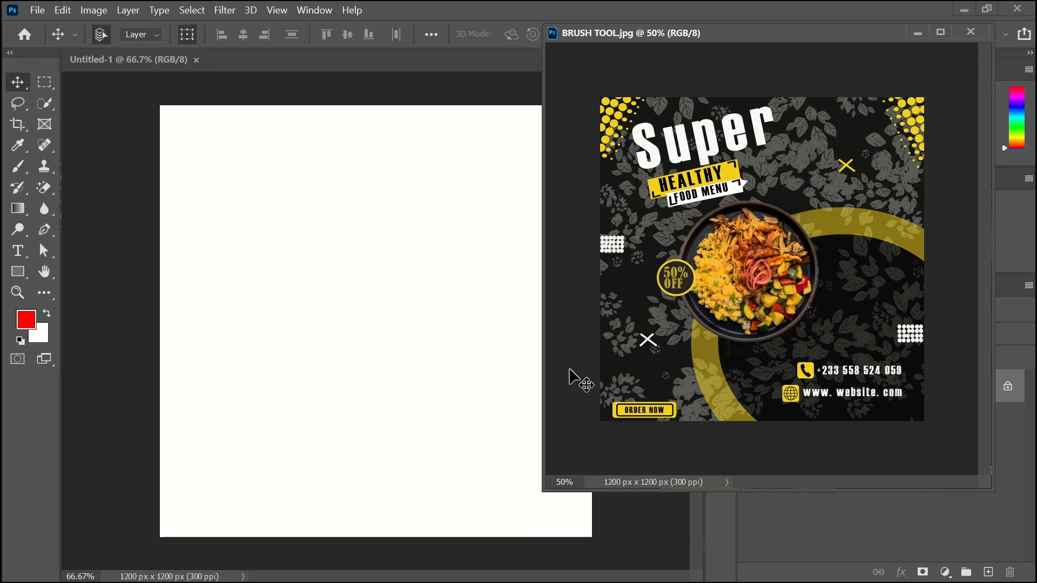
left_click_drag(544, 486, 612, 428)
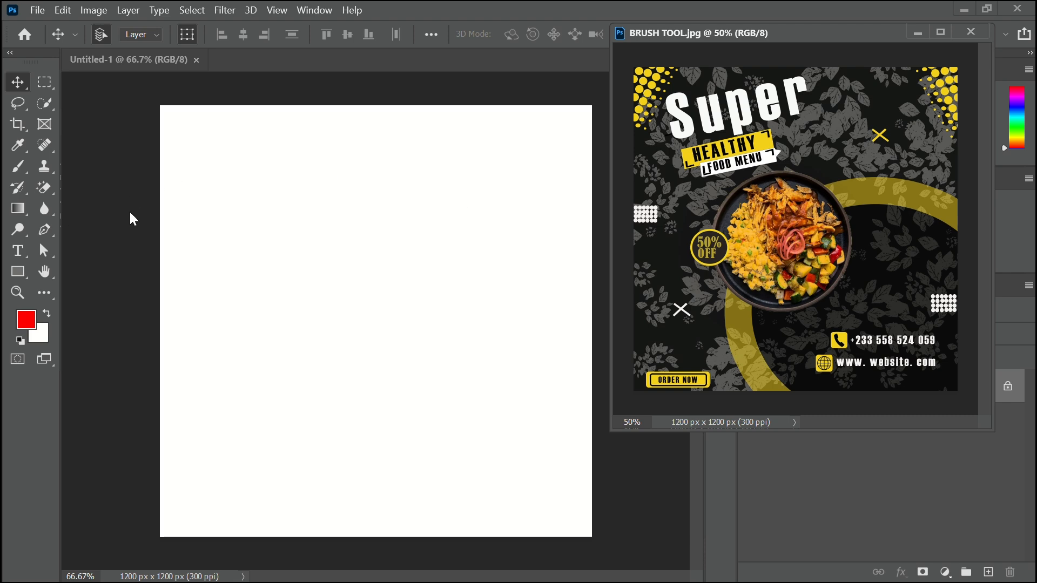
Choose the Hard Round brush preset for the Brush tool, keeping 306 px size and 100% hardness
left_click(13, 169)
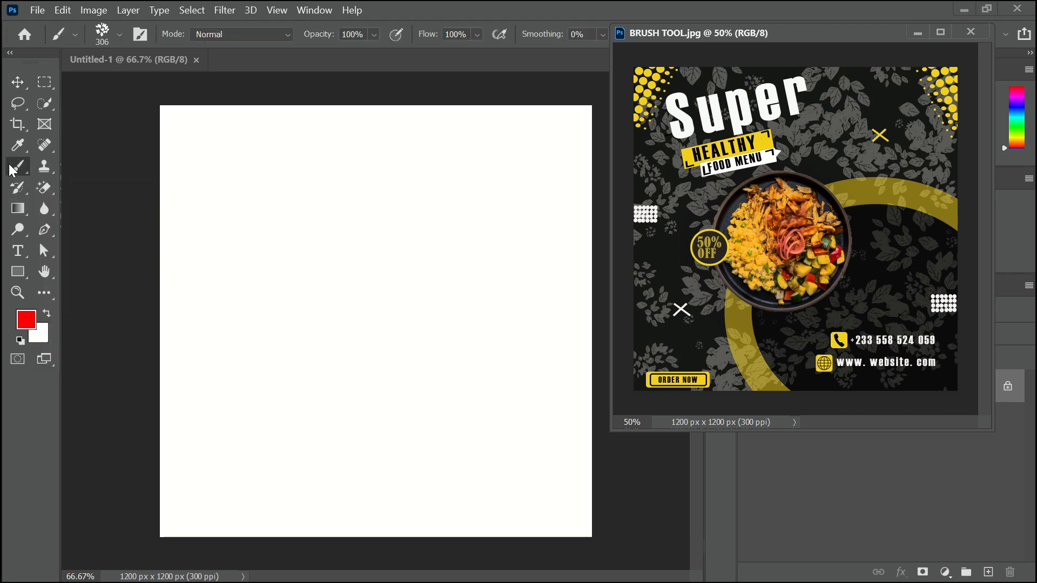
left_click(119, 37)
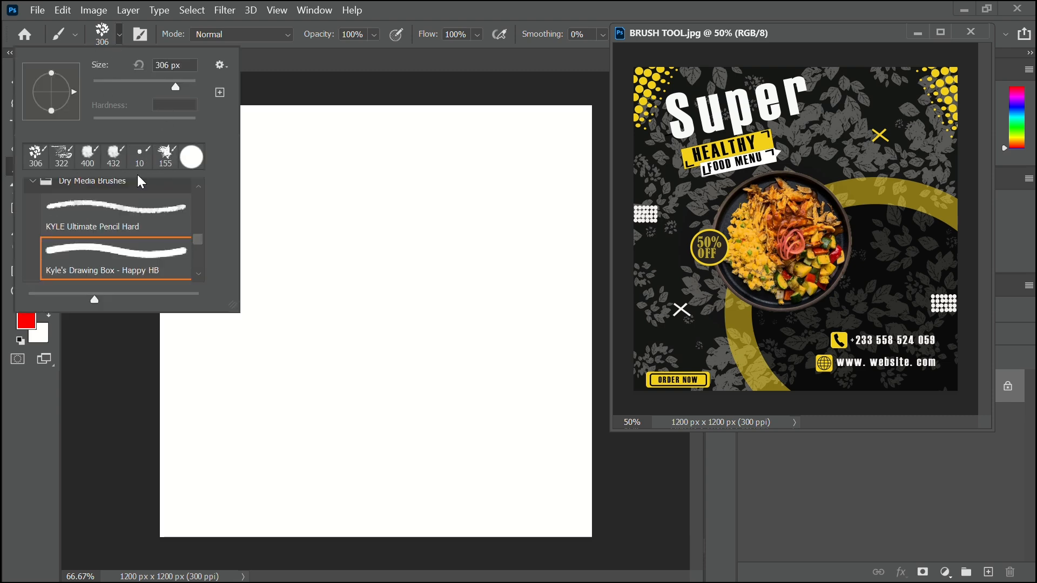
scroll(105, 220, "up", 5)
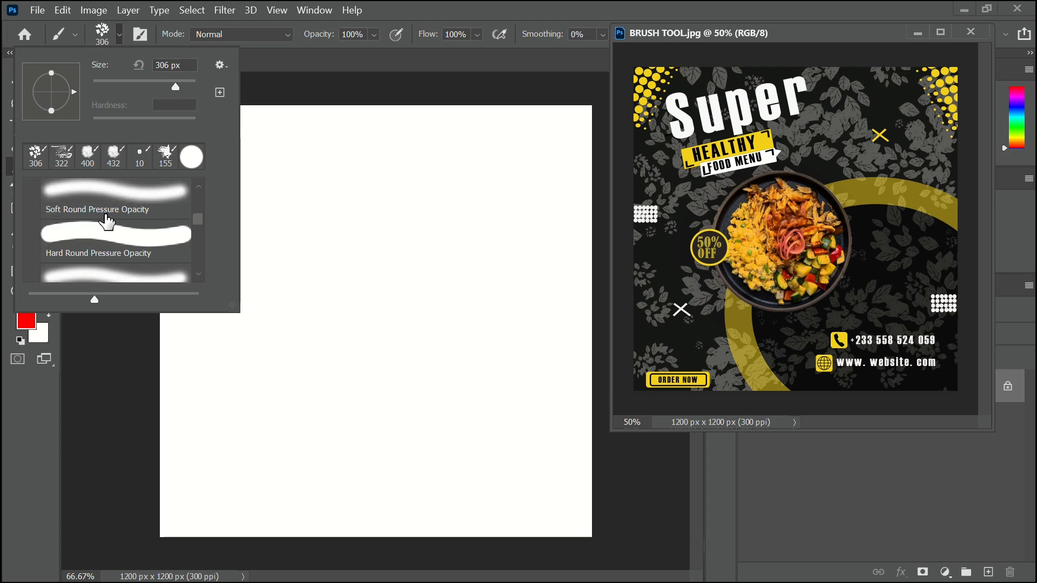
scroll(107, 222, "up", 3)
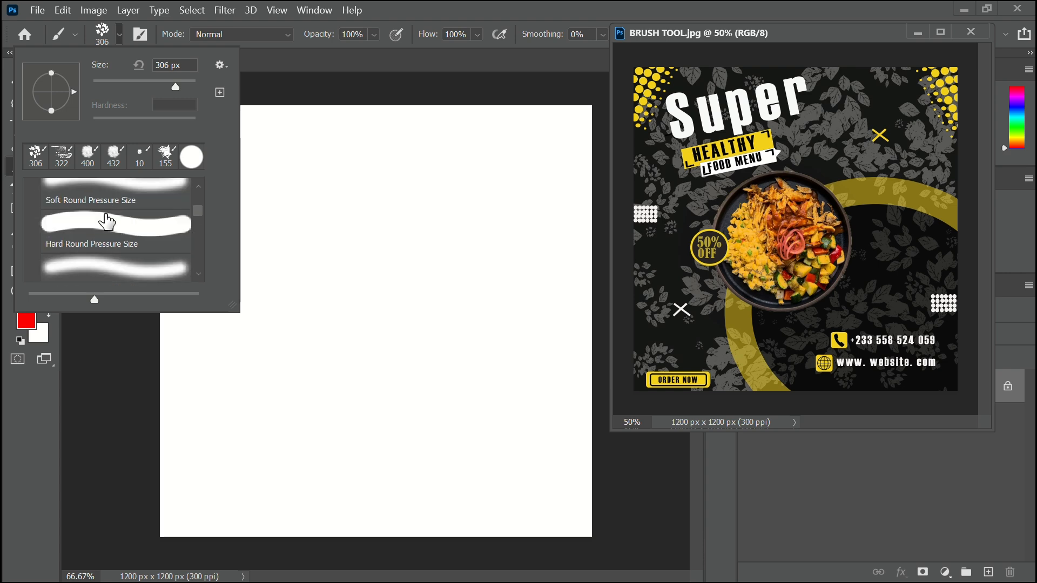
scroll(108, 227, "up", 4)
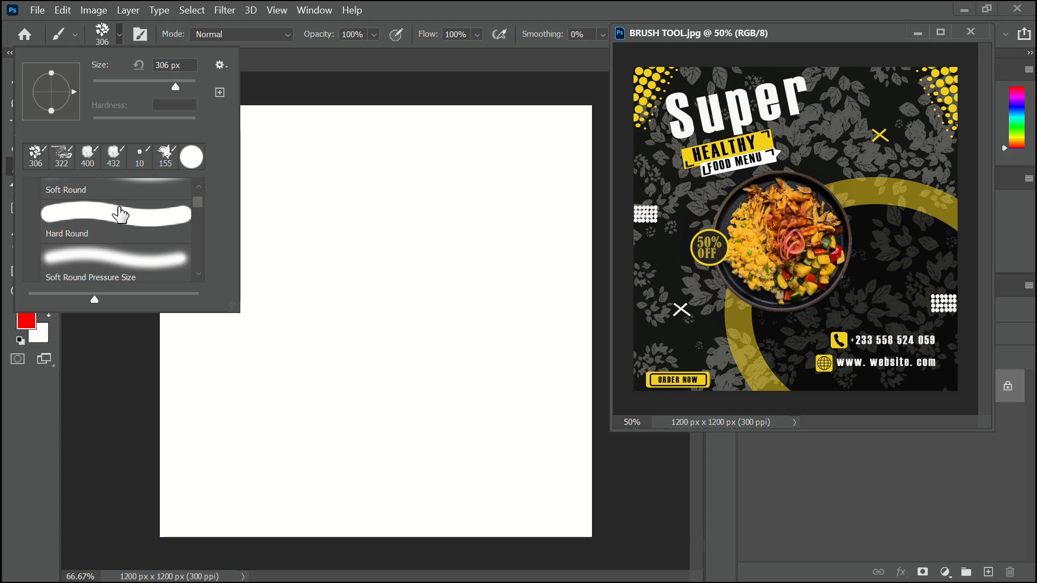
left_click(117, 212)
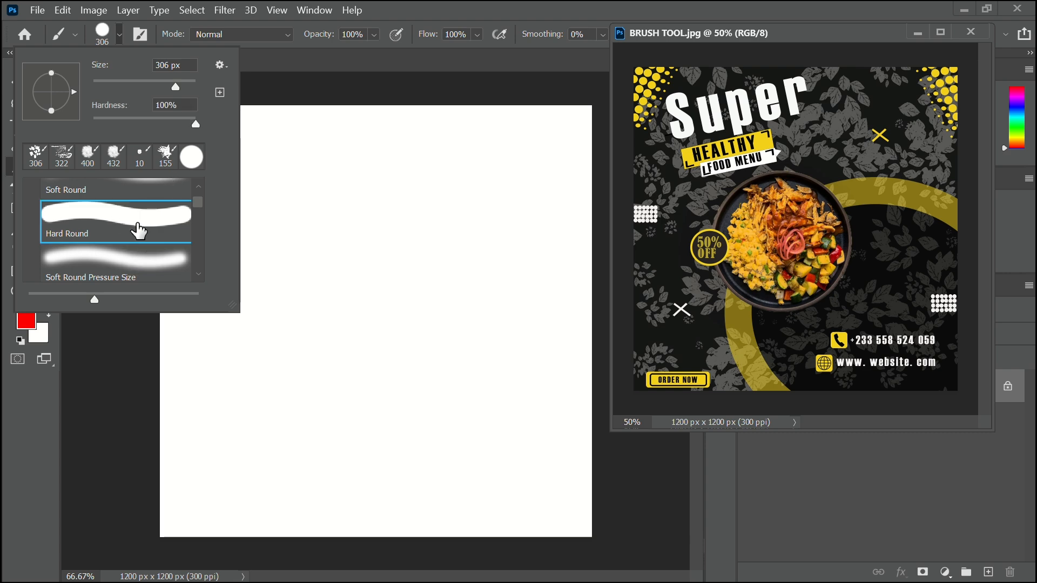
scroll(135, 225, "up", 1)
left_click(132, 196)
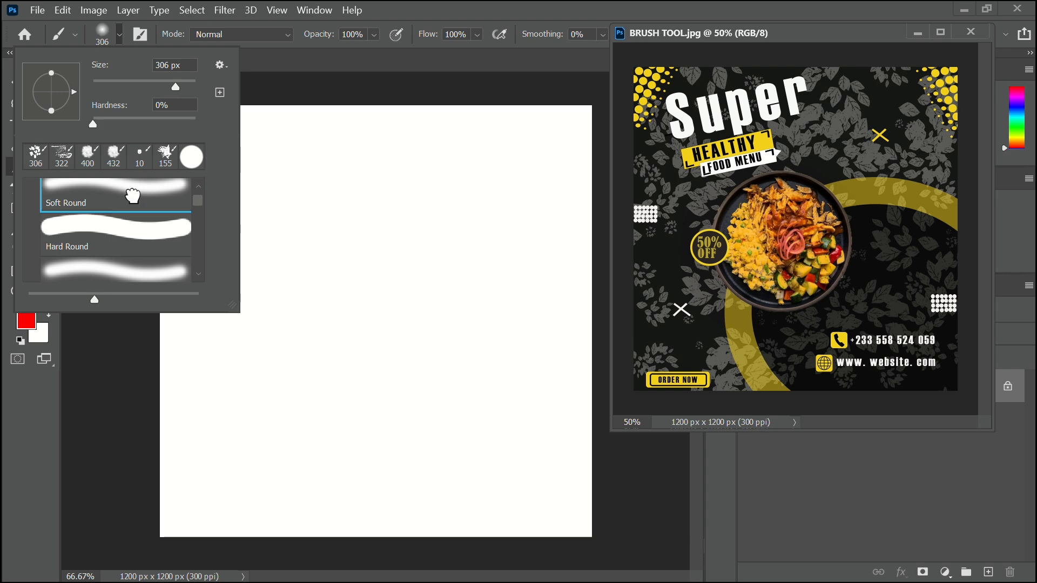
scroll(129, 221, "up", 1)
left_click(121, 247)
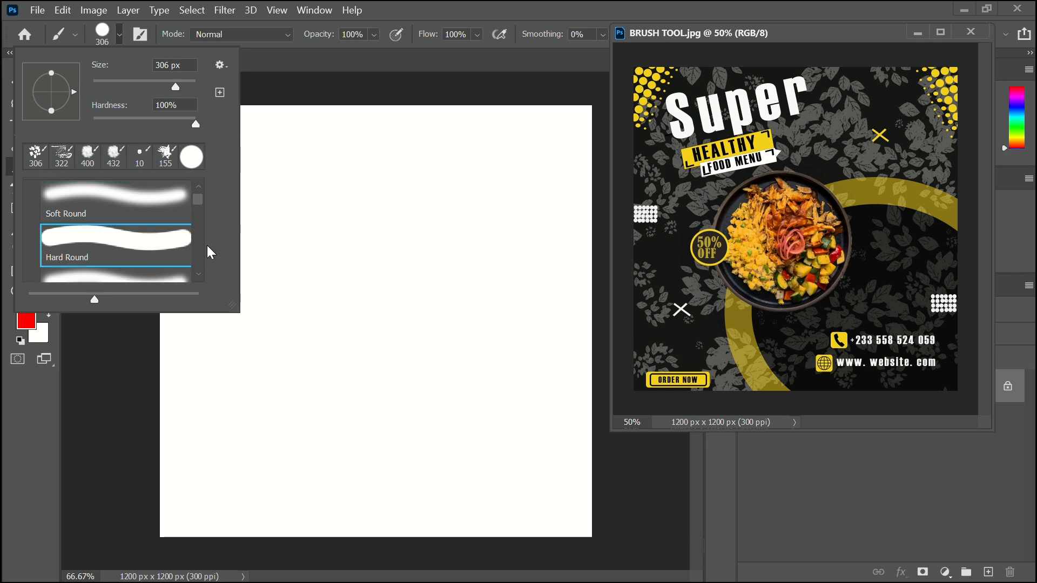
left_click(277, 245)
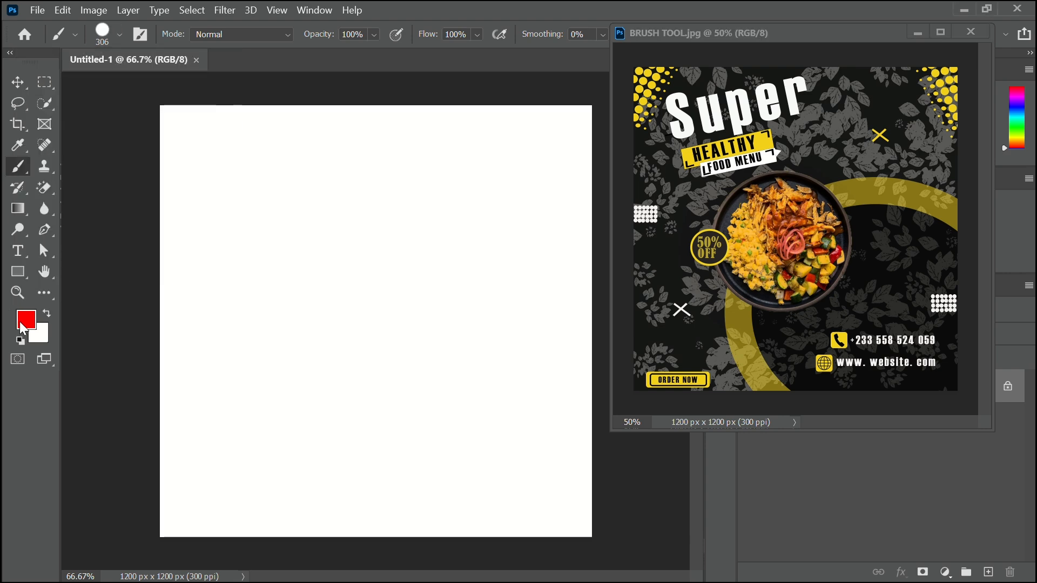
Set the foreground colour to black (000000) and return to the Brush tool
left_click(24, 321)
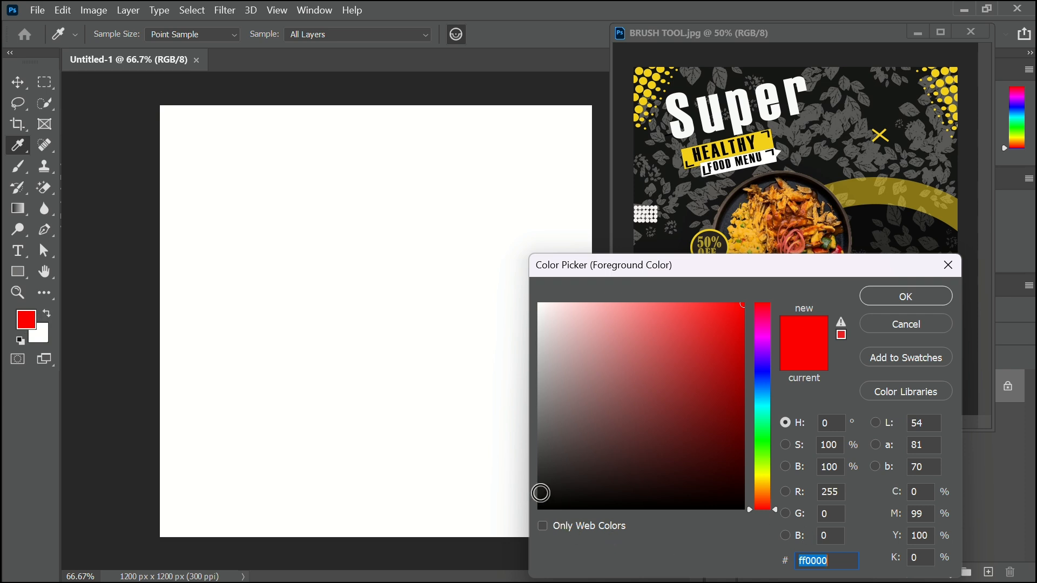
left_click(538, 507)
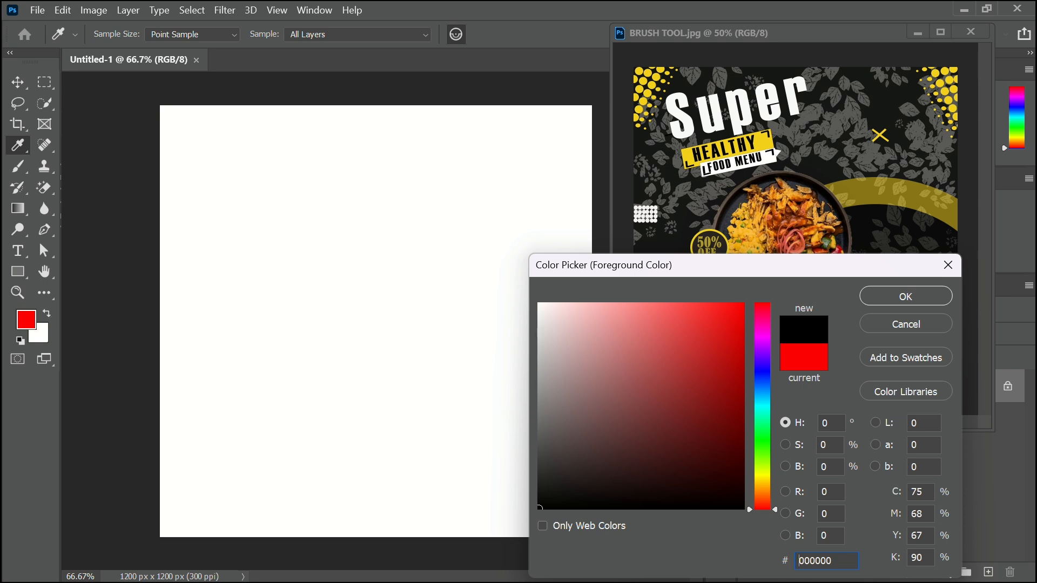
left_click(892, 297)
key("b")
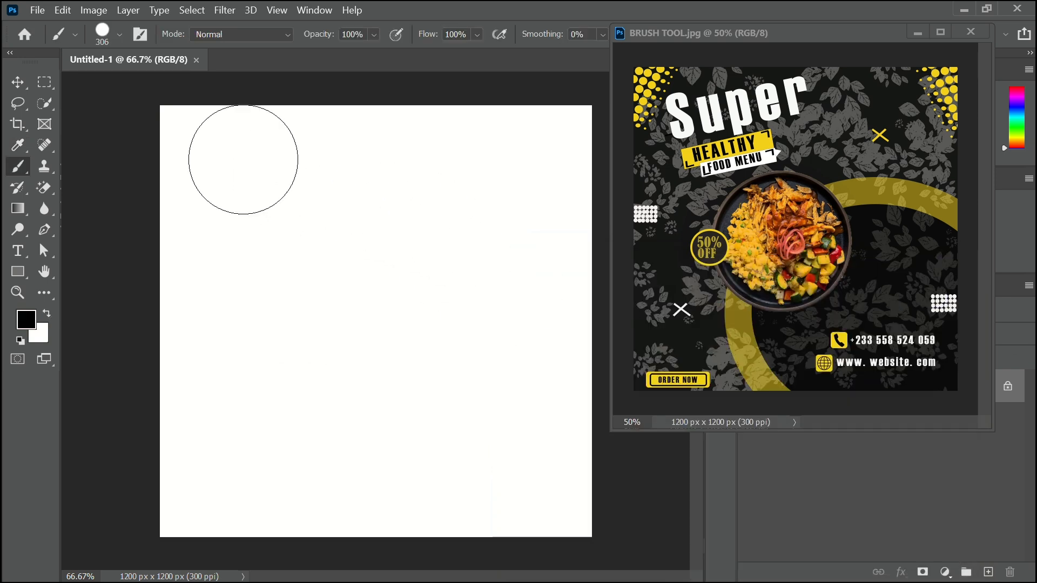
Paint the entire Background layer of Untitled-1 black with the hard round brush
mouse_move(196, 128)
left_mouse_down()
mouse_move(201, 551)
mouse_move(192, 143)
mouse_move(445, 116)
mouse_move(567, 116)
mouse_move(542, 389)
mouse_move(548, 528)
mouse_move(480, 512)
mouse_move(232, 521)
mouse_move(343, 289)
mouse_move(289, 217)
mouse_move(290, 243)
mouse_move(439, 319)
mouse_move(475, 278)
mouse_move(477, 365)
mouse_move(444, 470)
mouse_move(401, 405)
left_mouse_up()
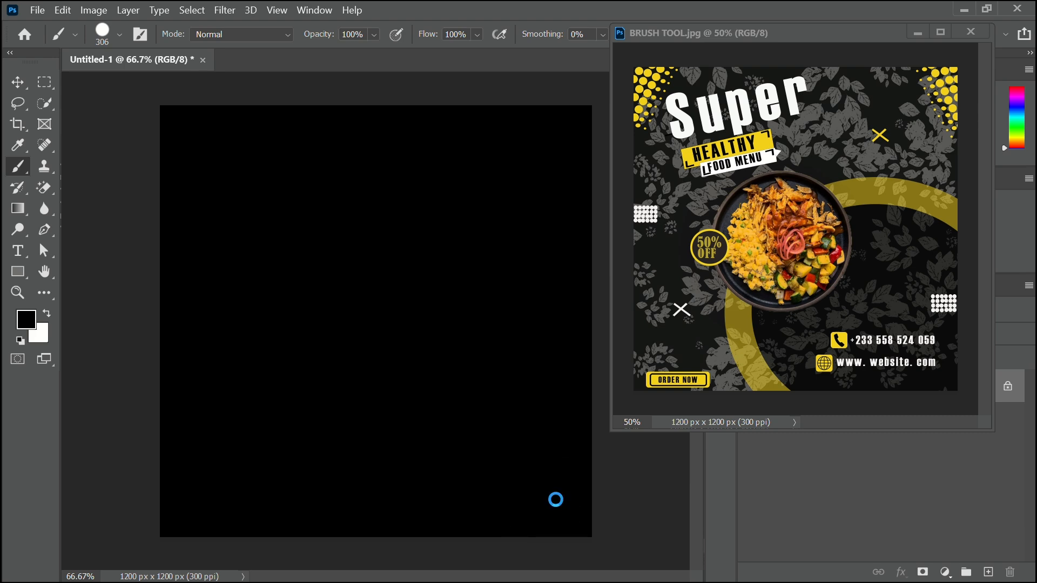
key("ctrl+s")
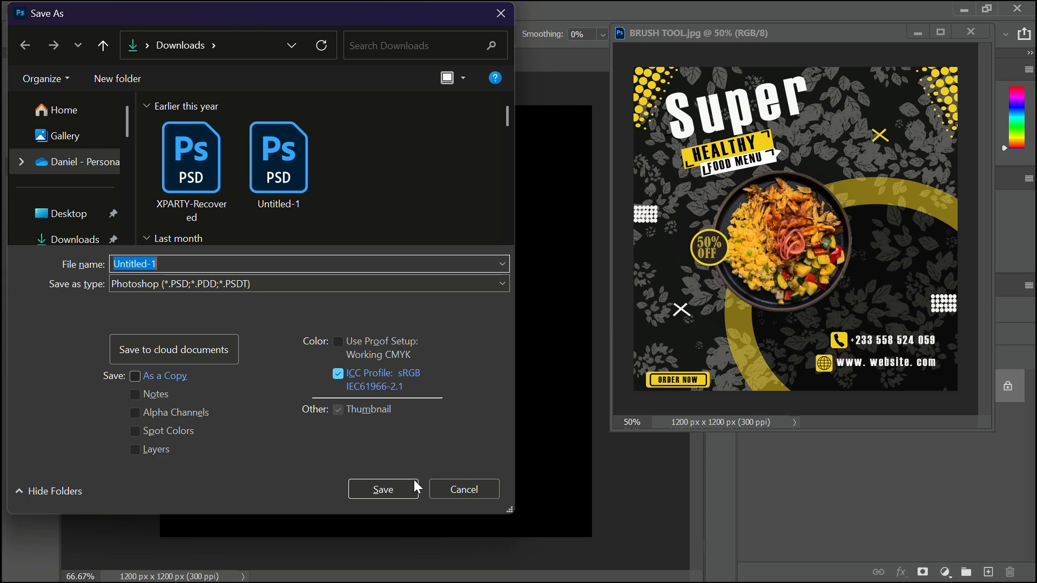
left_click(457, 493)
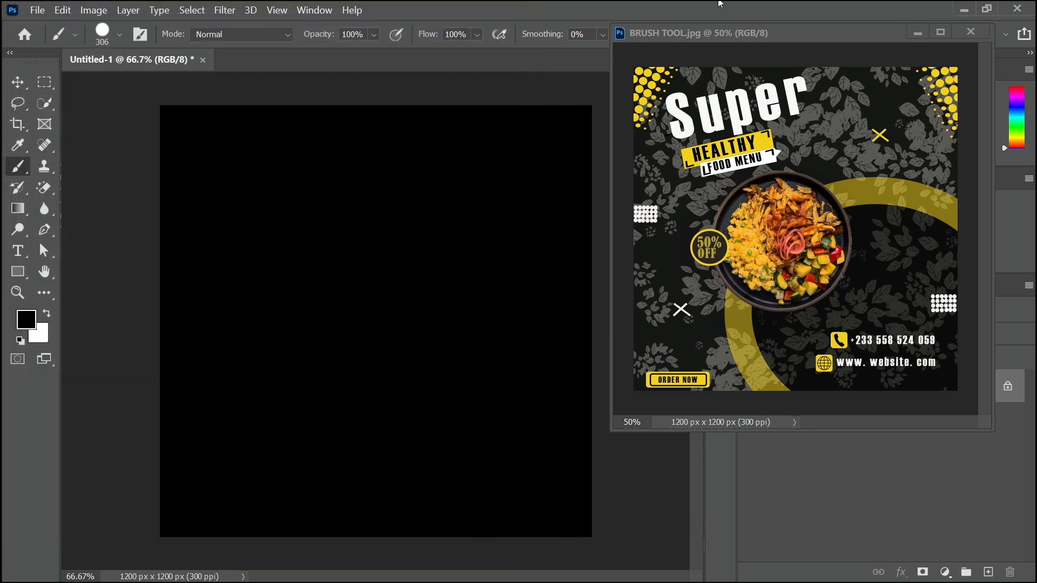
Move and shrink the floating reference image window so the layer list is uncovered
mouse_move(752, 39)
left_mouse_down()
mouse_move(676, 2)
mouse_move(650, 21)
mouse_move(748, 12)
left_mouse_up()
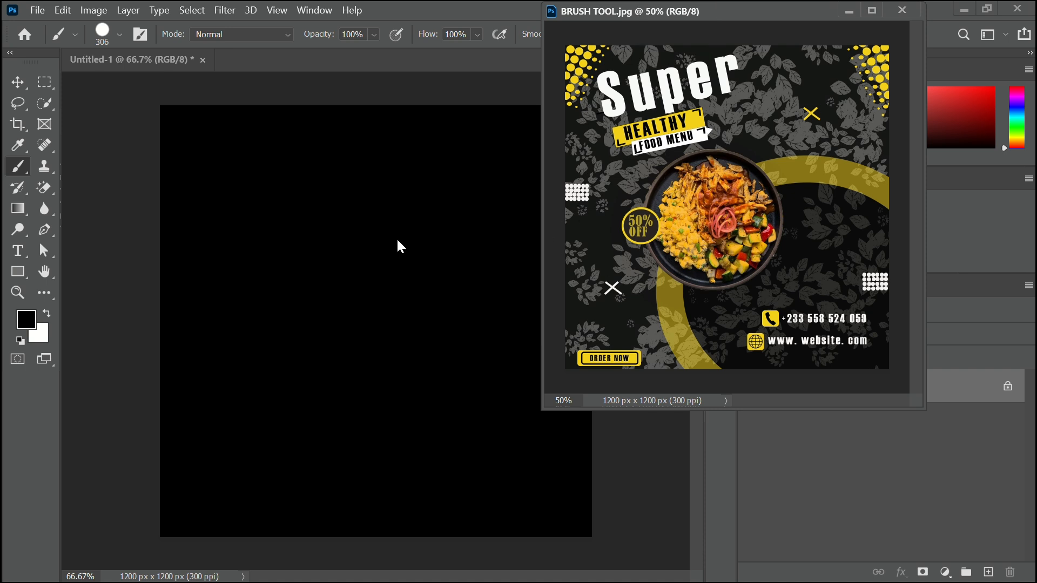
left_click(18, 81)
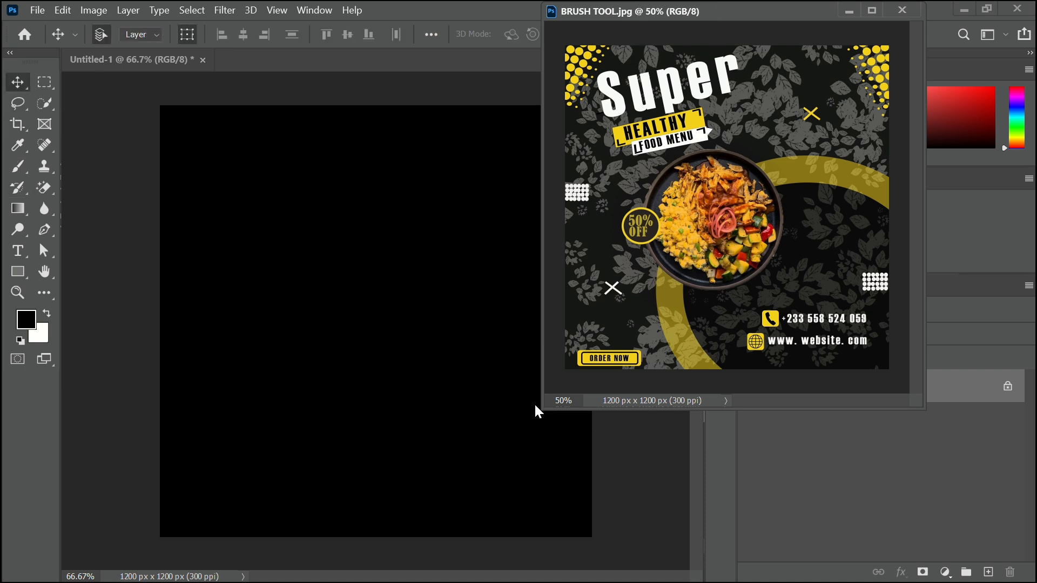
left_click_drag(544, 409, 602, 313)
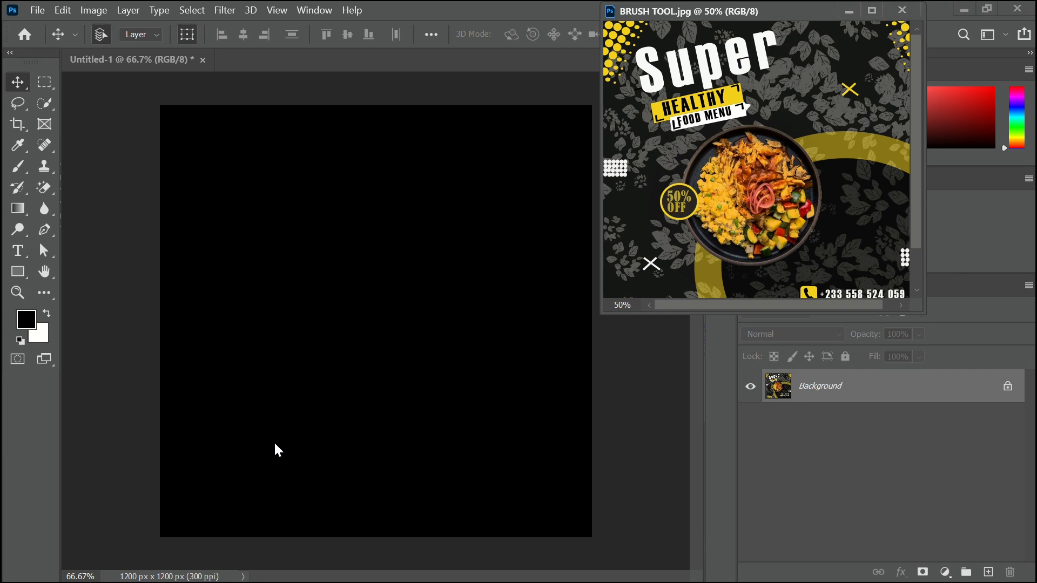
Refill the Untitled-1 background with white and paint a new layer above it completely black
mouse_move(635, 442)
left_mouse_down()
mouse_move(478, 366)
mouse_move(662, 373)
mouse_move(665, 428)
mouse_move(685, 359)
left_mouse_up()
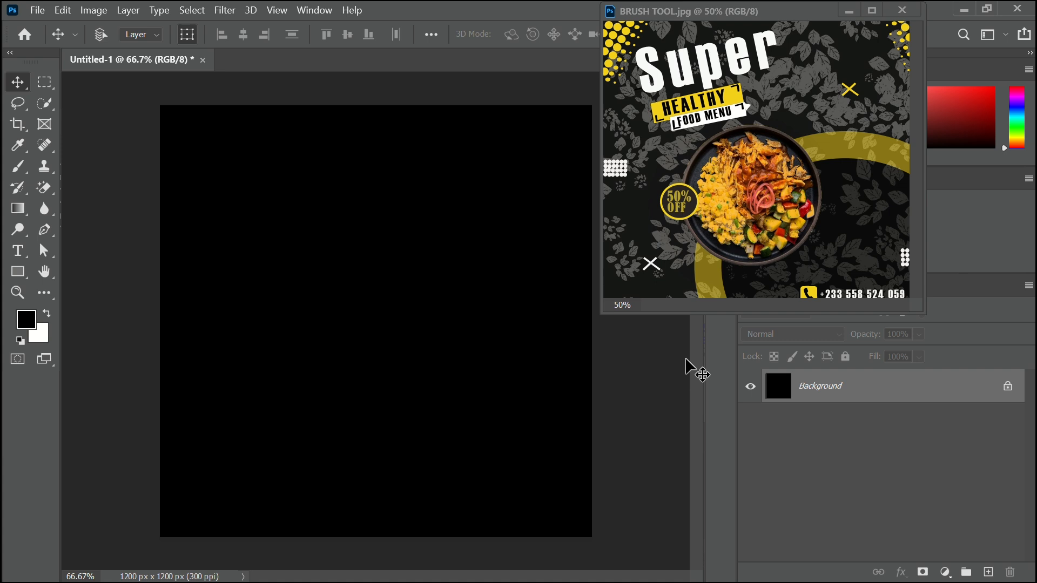
key("ctrl+BackSpace")
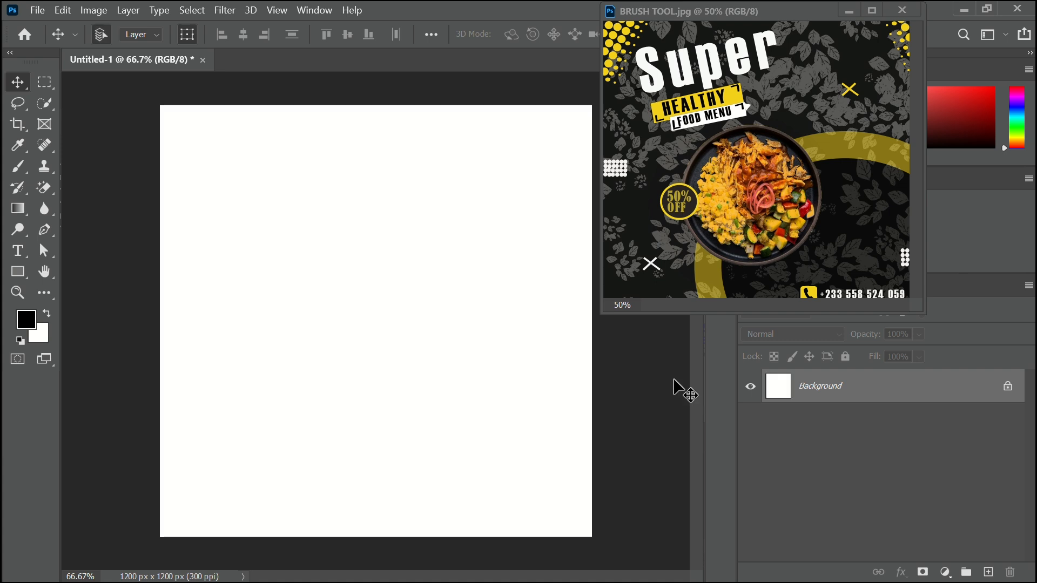
left_click(988, 572)
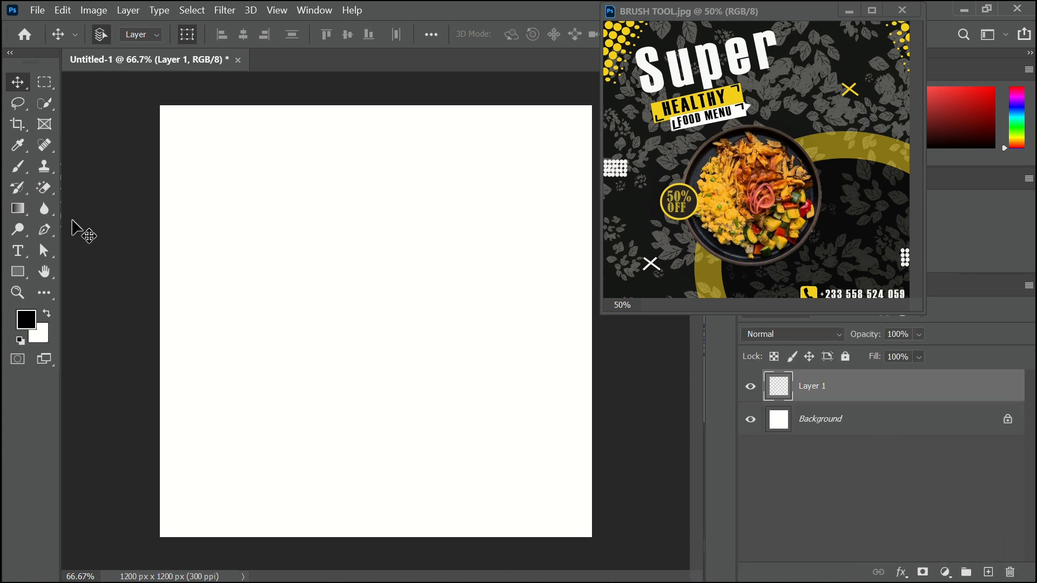
left_click(22, 176)
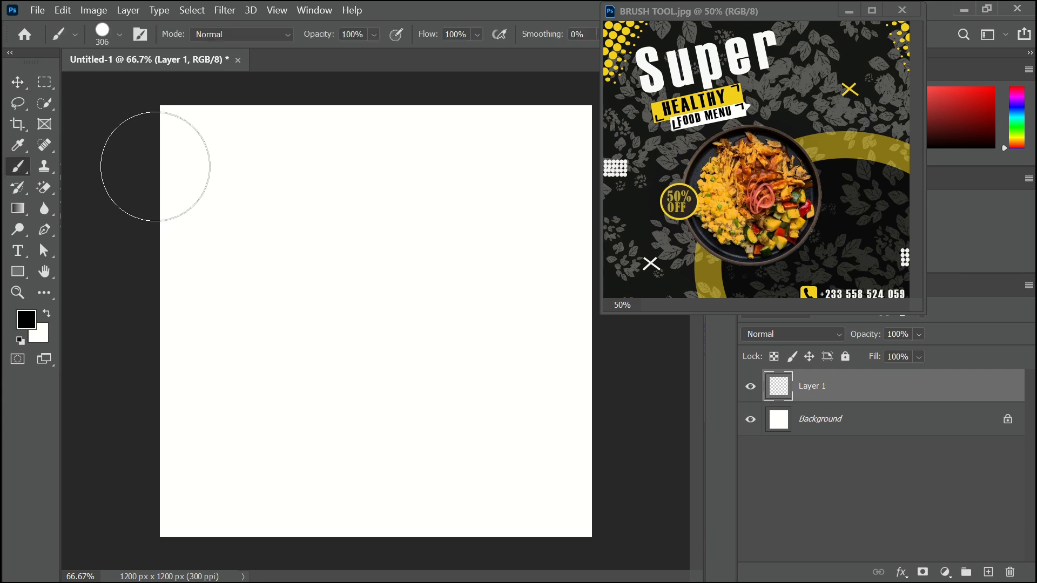
mouse_move(181, 154)
left_mouse_down()
mouse_move(220, 576)
mouse_move(547, 542)
mouse_move(604, 550)
mouse_move(578, 370)
mouse_move(569, 197)
mouse_move(580, 123)
mouse_move(134, 97)
mouse_move(387, 139)
mouse_move(153, 152)
mouse_move(442, 183)
mouse_move(289, 230)
mouse_move(358, 241)
mouse_move(669, 410)
mouse_move(411, 350)
mouse_move(480, 323)
mouse_move(485, 289)
mouse_move(450, 329)
mouse_move(483, 432)
mouse_move(407, 516)
mouse_move(376, 511)
mouse_move(467, 488)
mouse_move(400, 462)
mouse_move(222, 469)
mouse_move(251, 407)
mouse_move(240, 470)
mouse_move(238, 267)
mouse_move(258, 235)
mouse_move(298, 441)
mouse_move(327, 441)
mouse_move(443, 171)
left_mouse_up()
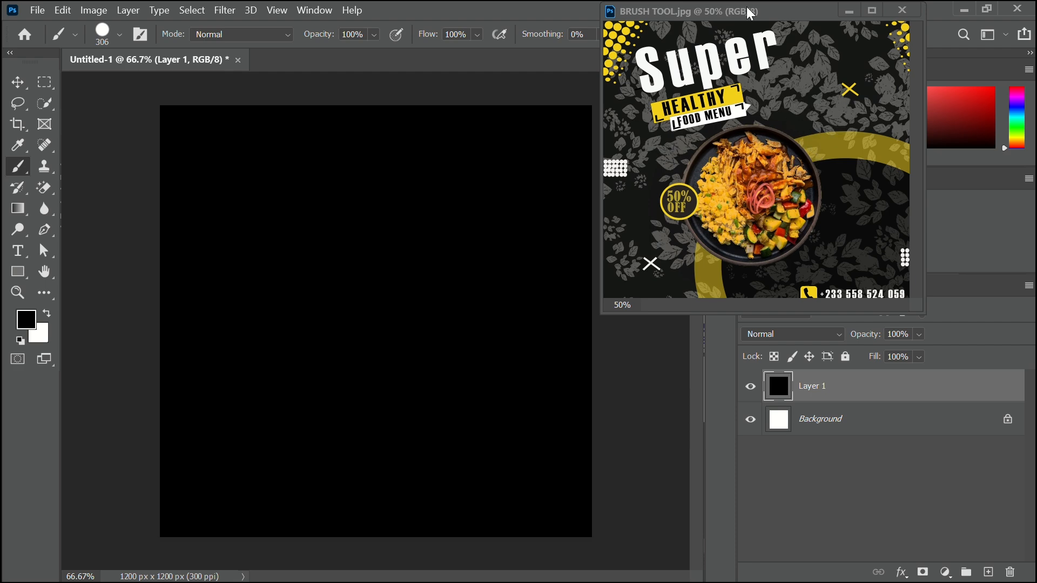
Move the reference image window over the black canvas and choose the recently used 306 px leaf brush
left_click_drag(750, 14, 762, 184)
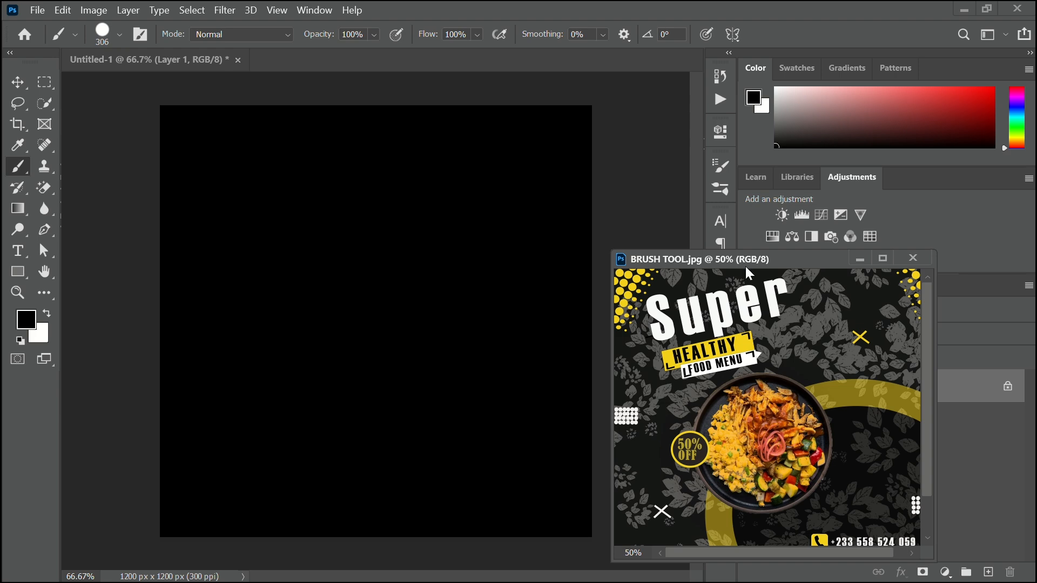
mouse_move(715, 260)
left_mouse_down()
mouse_move(420, 268)
mouse_move(180, 222)
left_mouse_up()
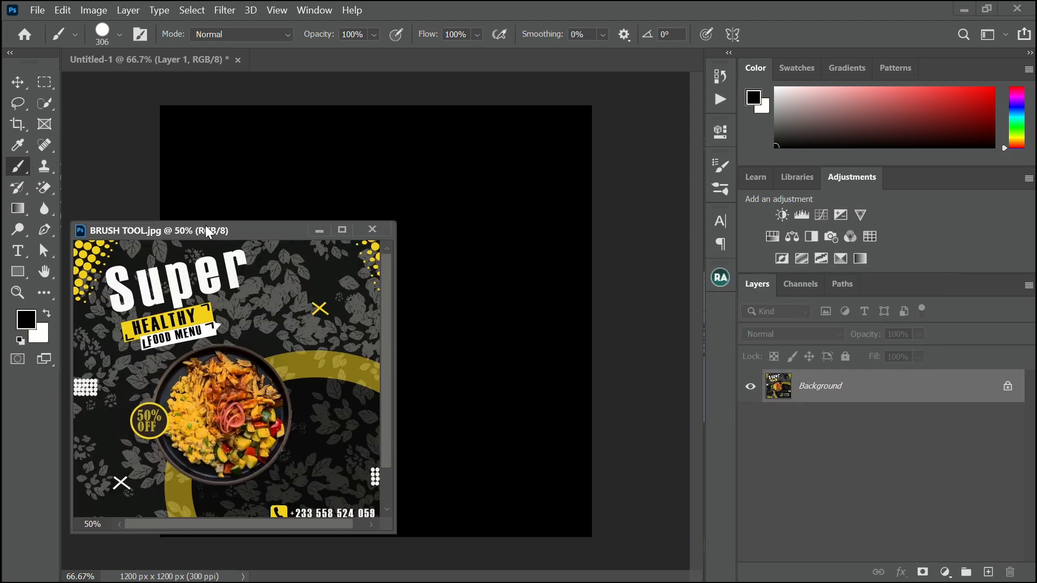
left_click(119, 35)
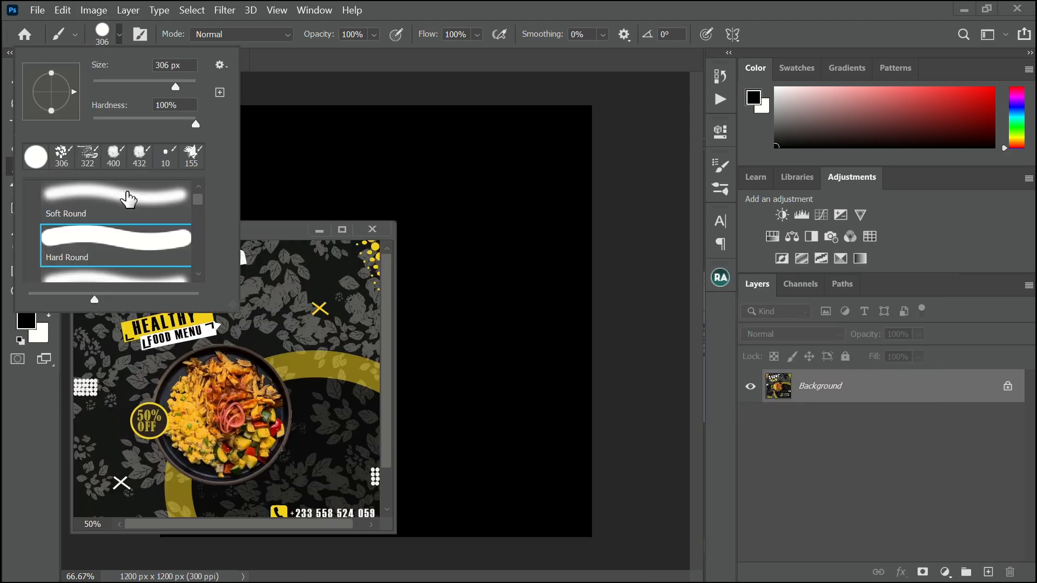
scroll(128, 201, "down", 1)
left_click(63, 156)
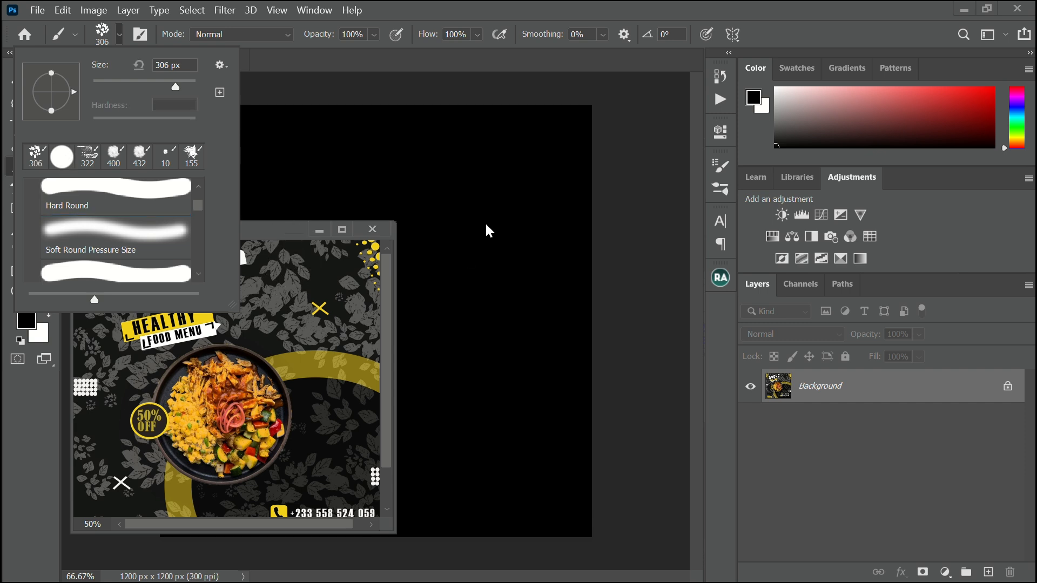
left_click(528, 248)
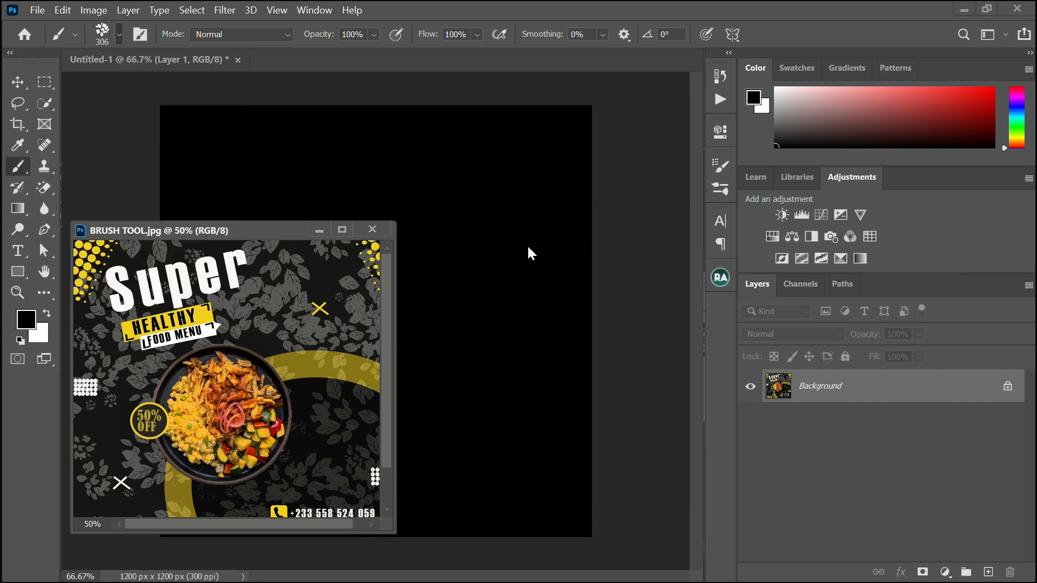
Set the foreground colour to a dark grey with RGB values 89, 85, 85
left_click(27, 319)
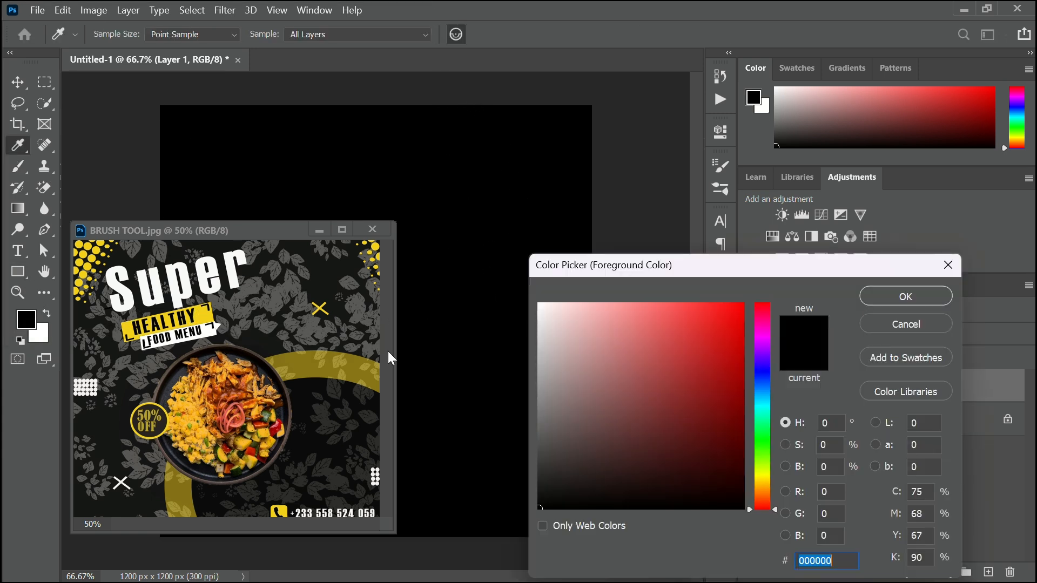
left_click_drag(544, 472, 541, 437)
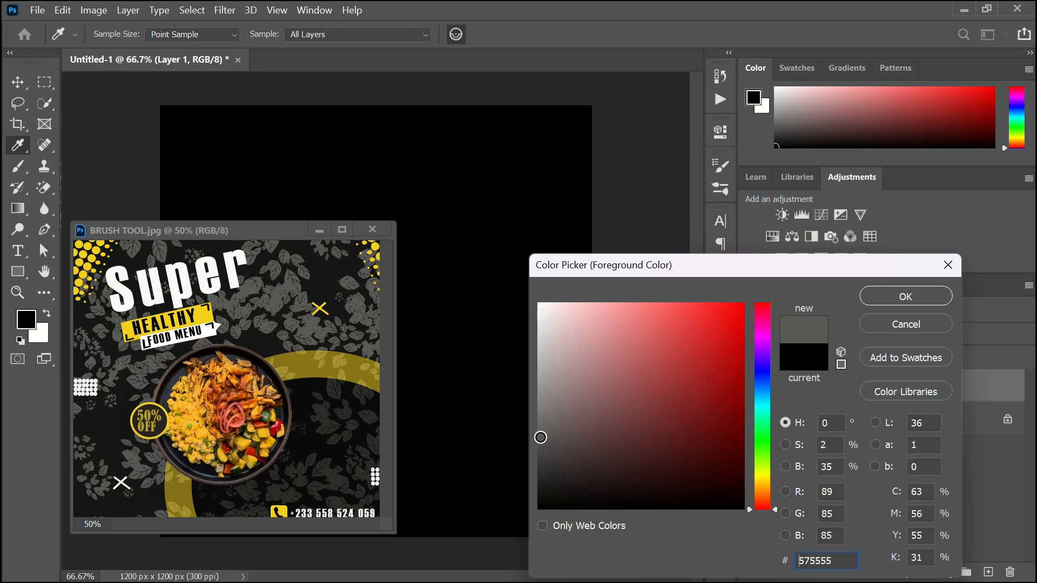
left_click(878, 296)
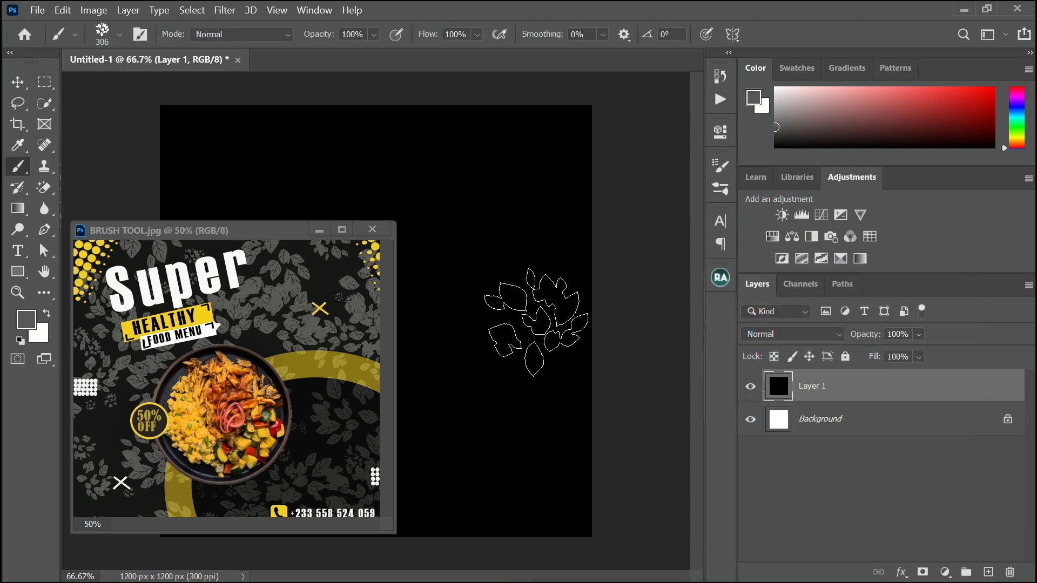
Stamp three dark grey leaf clusters on the uncovered parts of the black layer with the 306 px leaf brush
left_click(517, 211)
left_click(326, 173)
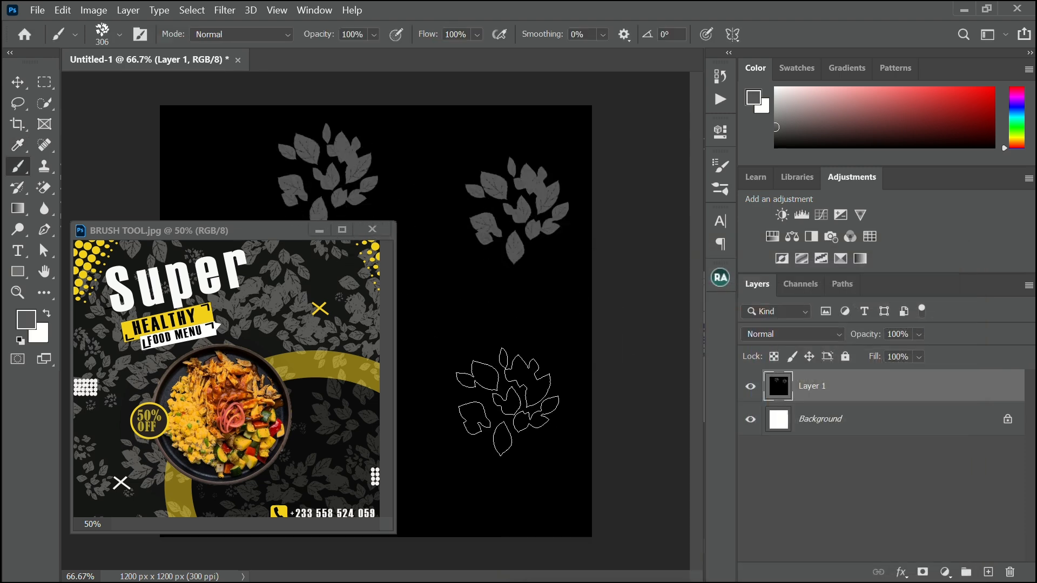
left_click(517, 414)
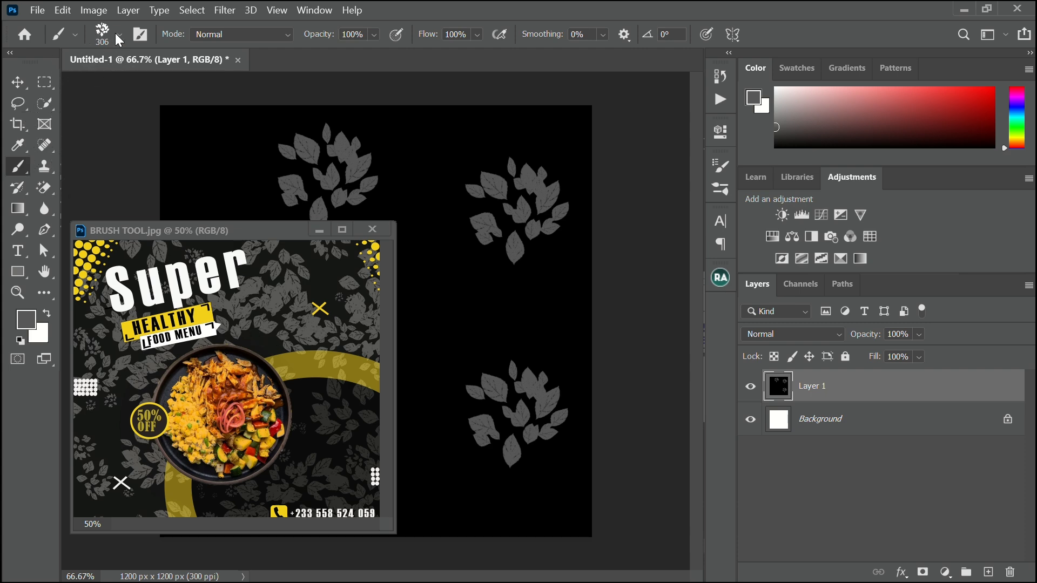
Open the Brush Settings and examine the available brush tips and the leaf brush's stroke preview, closing them again
left_click(723, 165)
left_click(717, 166)
left_click(722, 170)
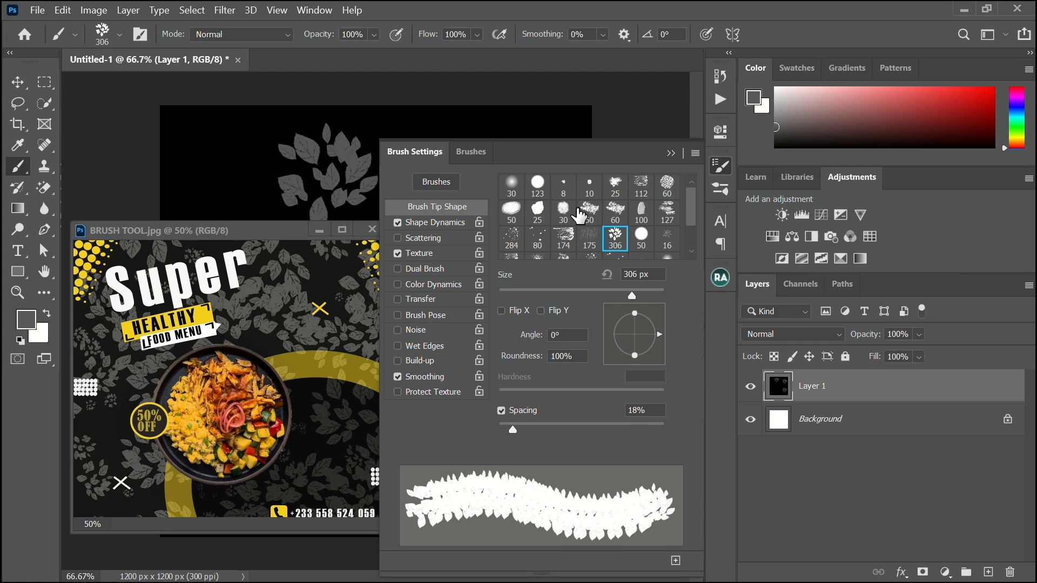
left_click(318, 12)
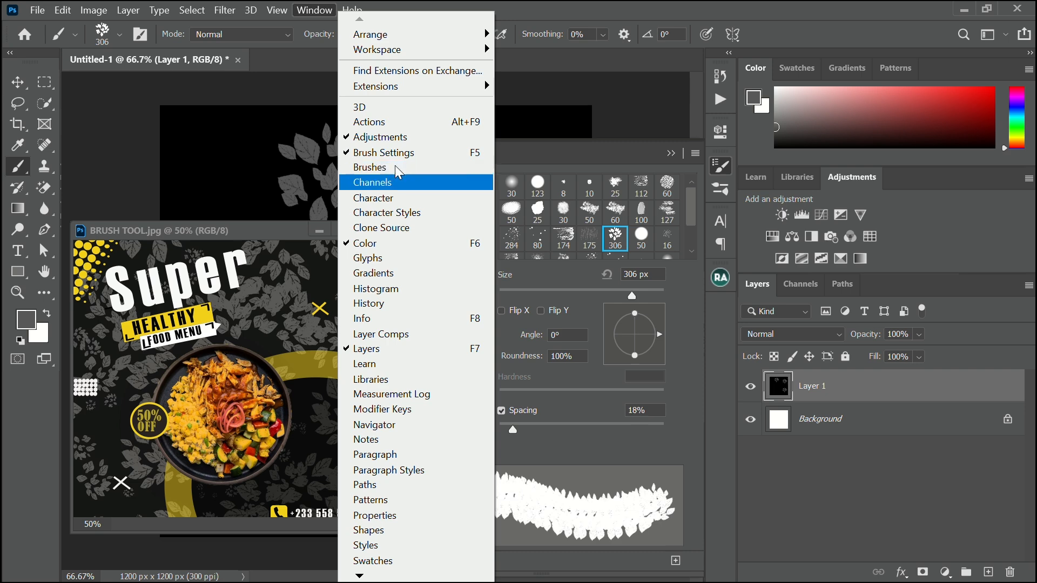
left_click(404, 154)
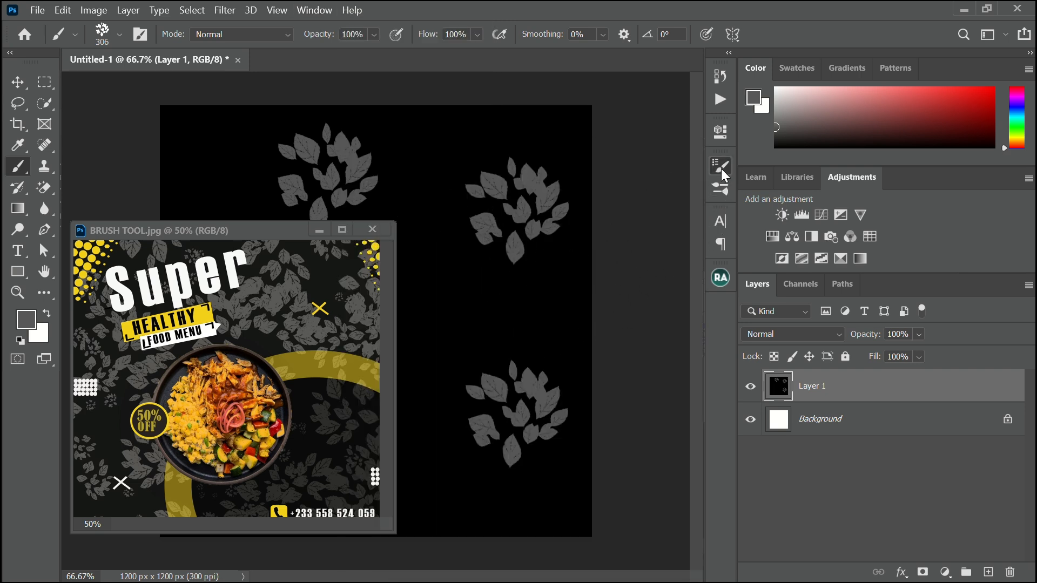
left_click(721, 168)
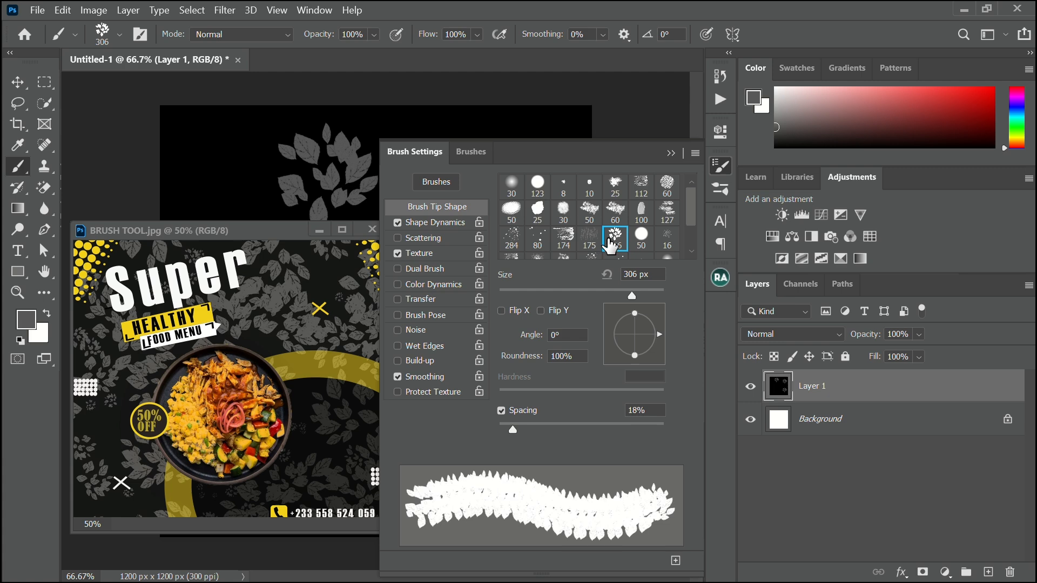
scroll(588, 232, "down", 2)
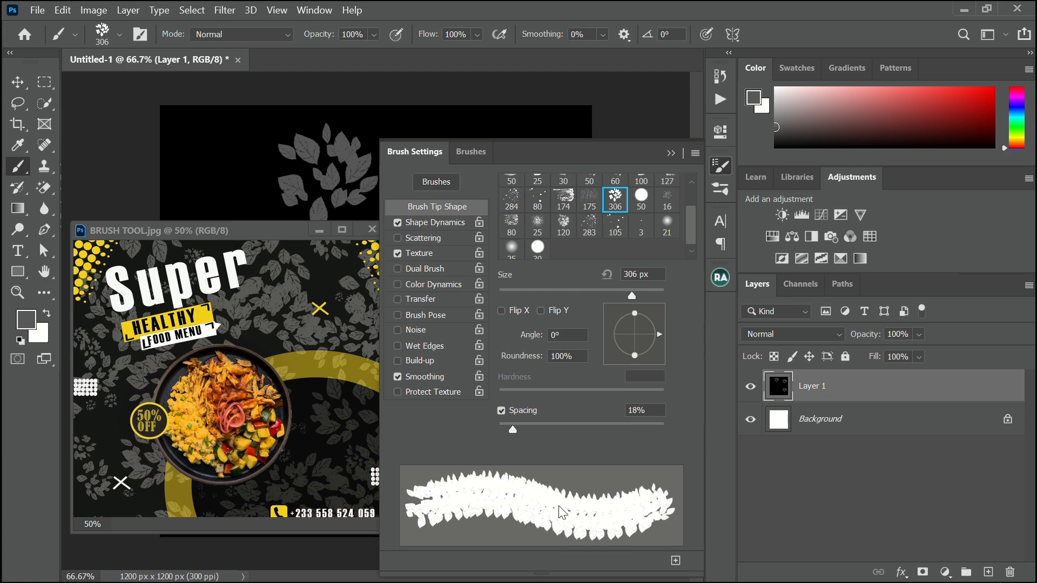
left_click(672, 153)
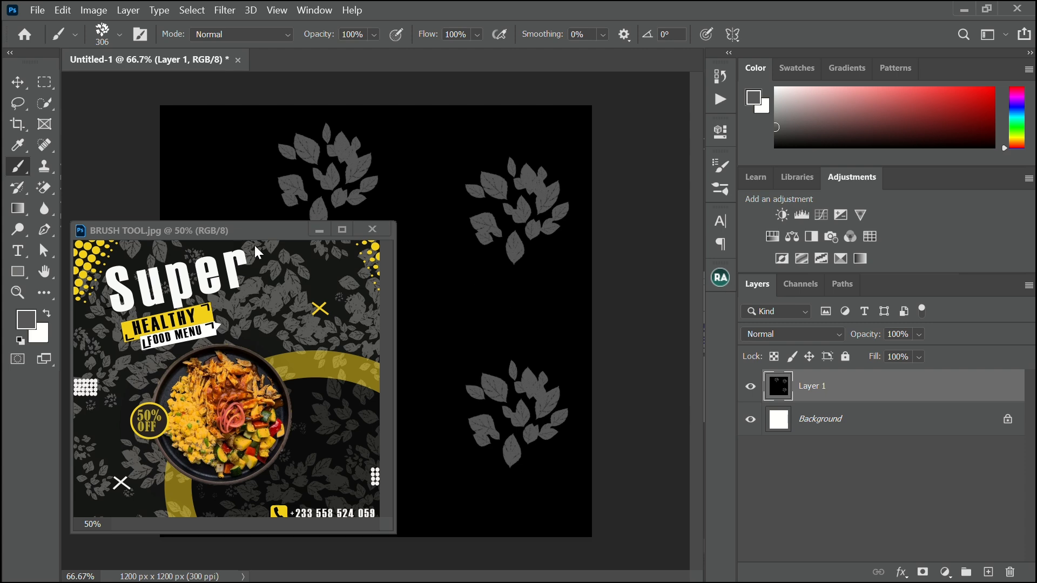
Move the reference image window off the canvas and stamp seven more 306 px leaf clusters spread over the black layer
left_click_drag(246, 228, 807, 158)
left_click_drag(835, 115, 836, 114)
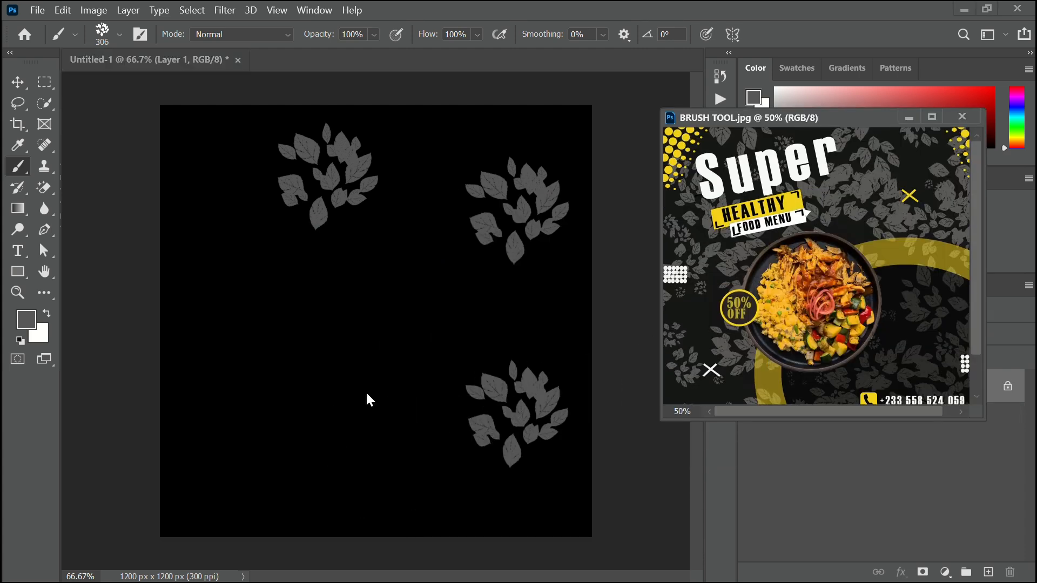
left_click(315, 421)
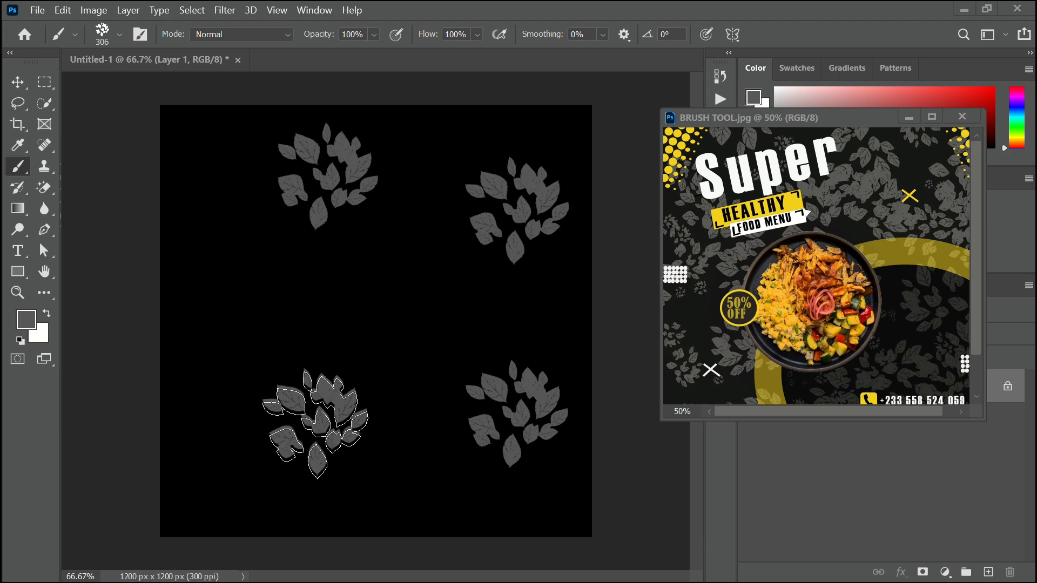
left_click(214, 304)
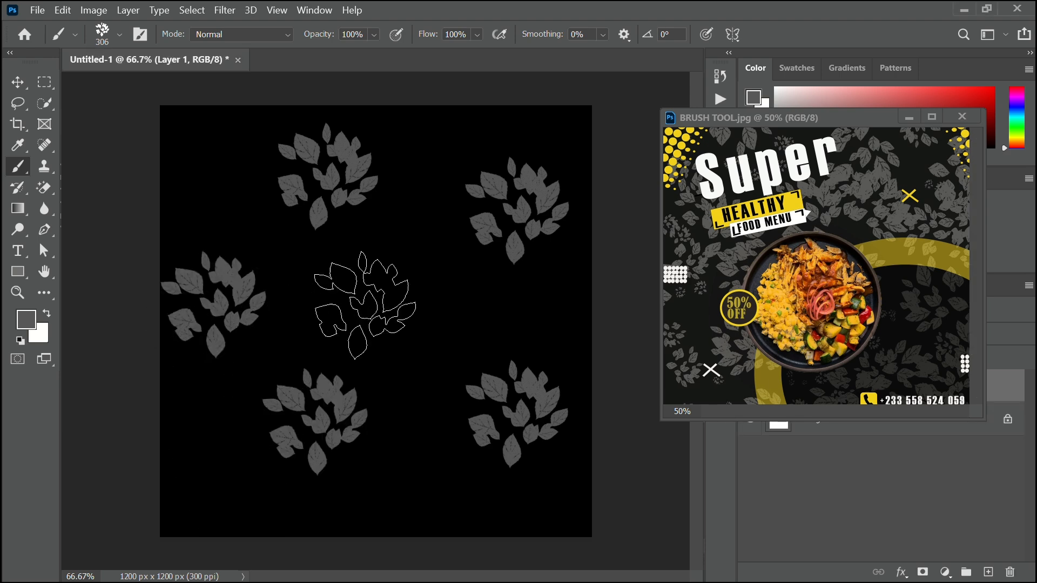
left_click(382, 308)
left_click(410, 502)
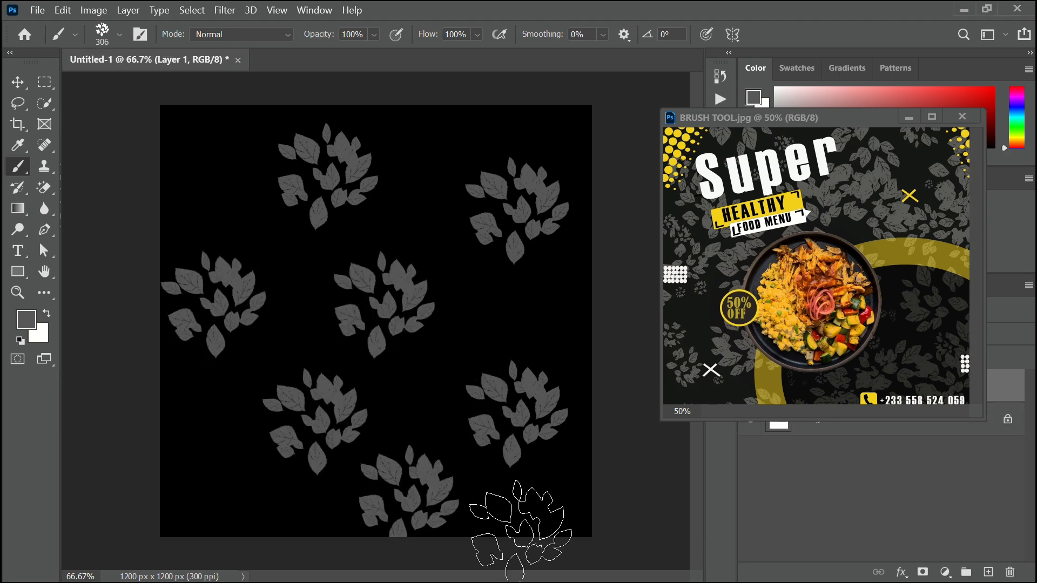
left_click(553, 527)
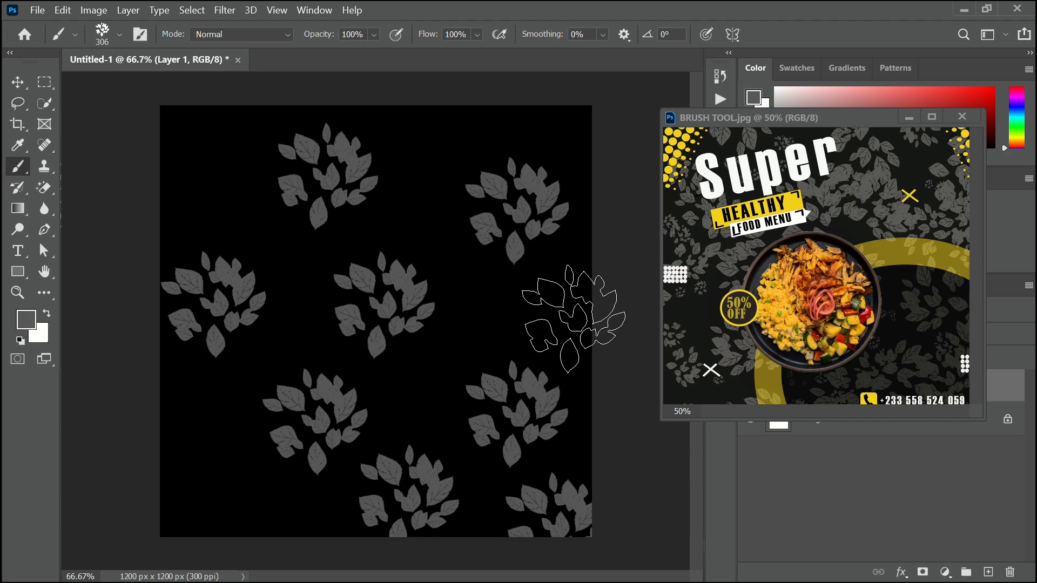
left_click(574, 318)
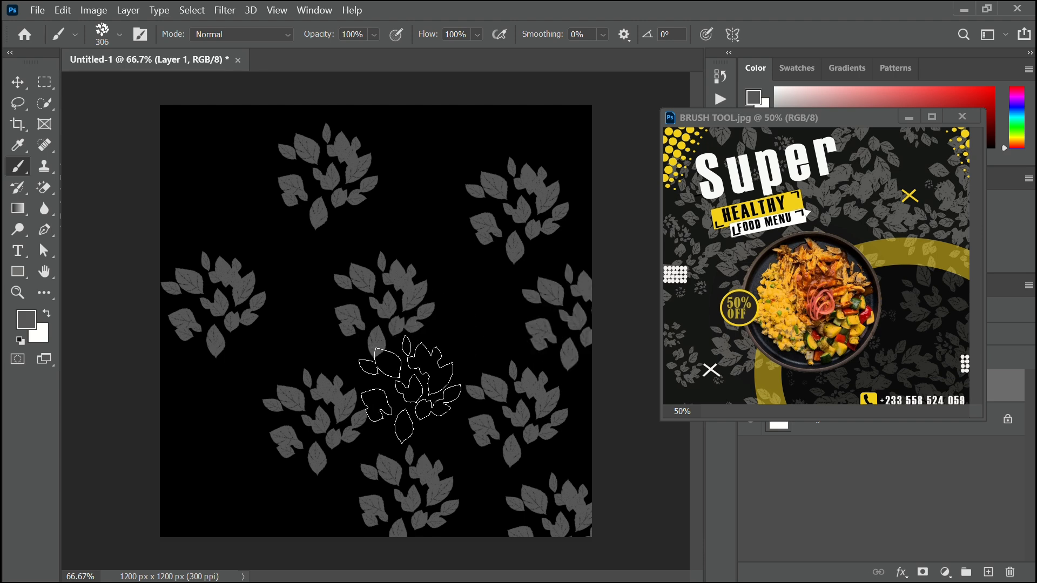
left_click(180, 494)
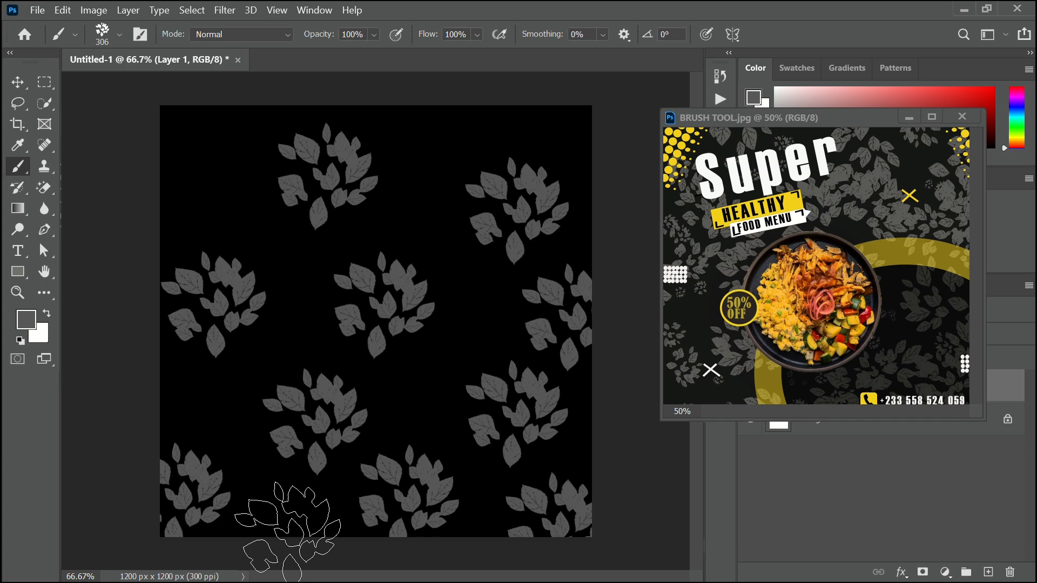
Reduce the leaf brush to 175 px and stamp nine small leaf clusters in the gaps between the large ones
key("p")
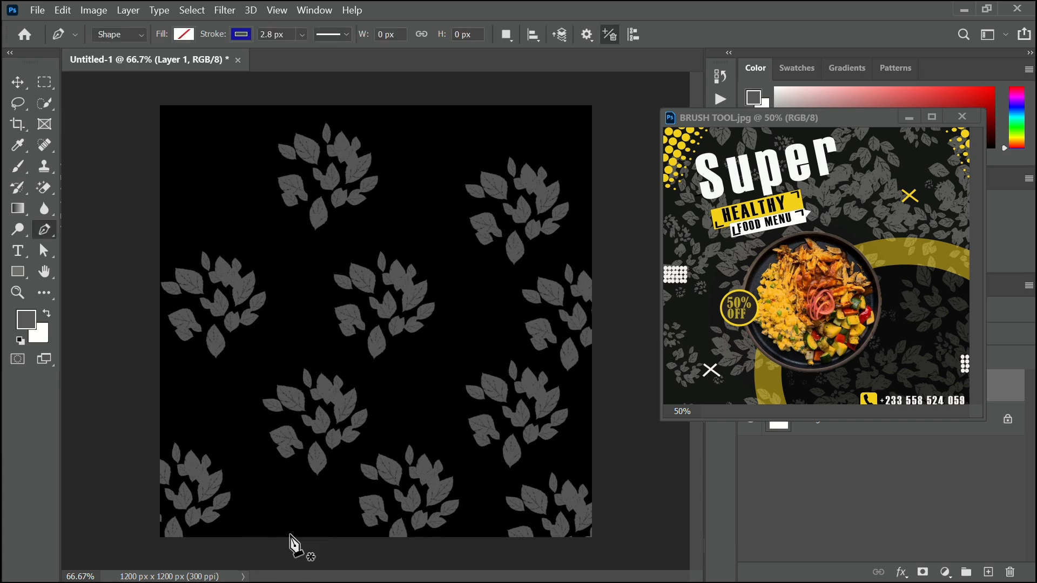
left_click(22, 170)
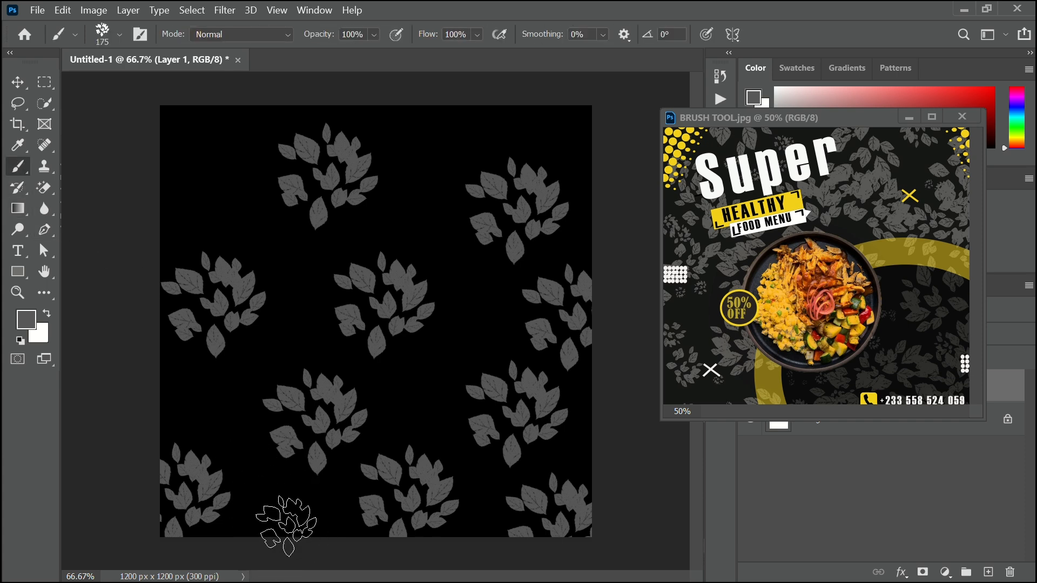
left_click(286, 523)
left_click(419, 393)
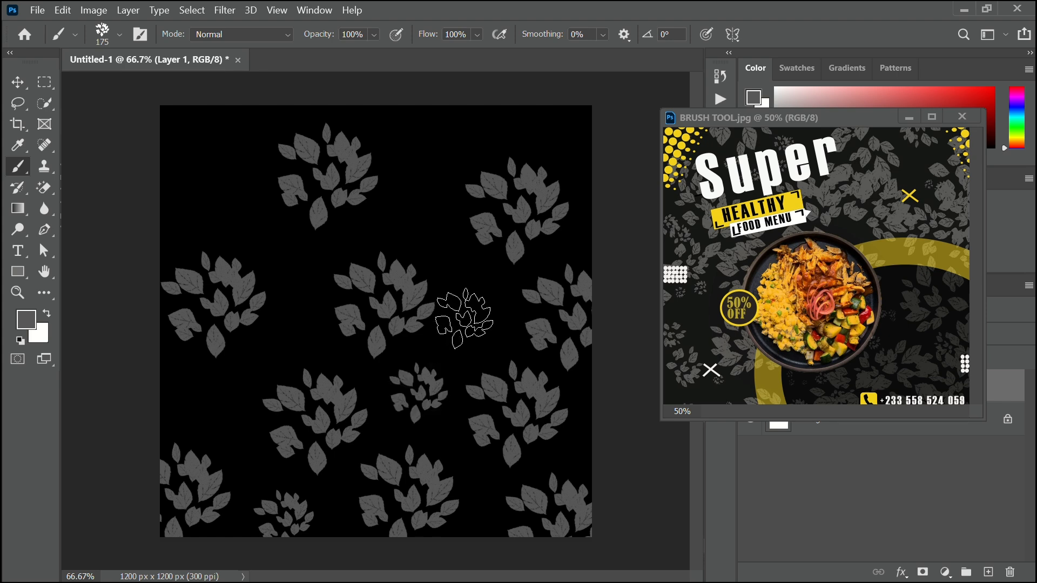
left_click(469, 322)
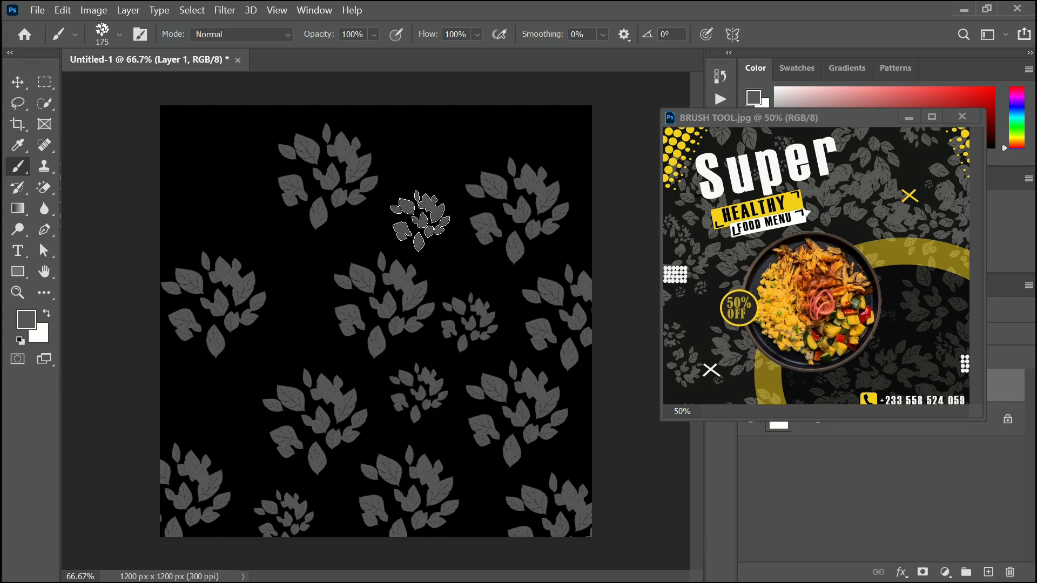
left_click(420, 220)
left_click(427, 135)
left_click(550, 121)
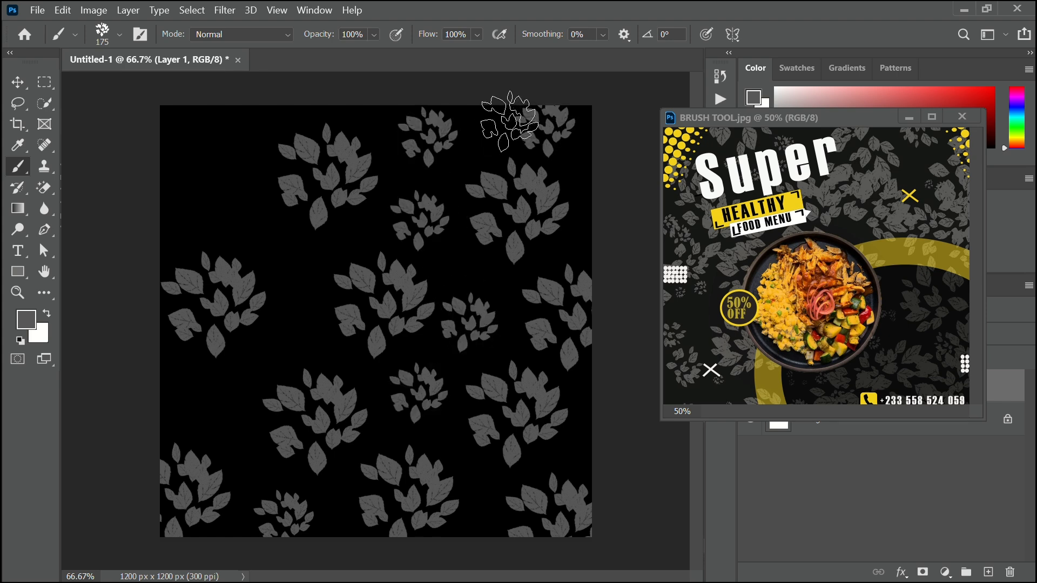
left_click(301, 271)
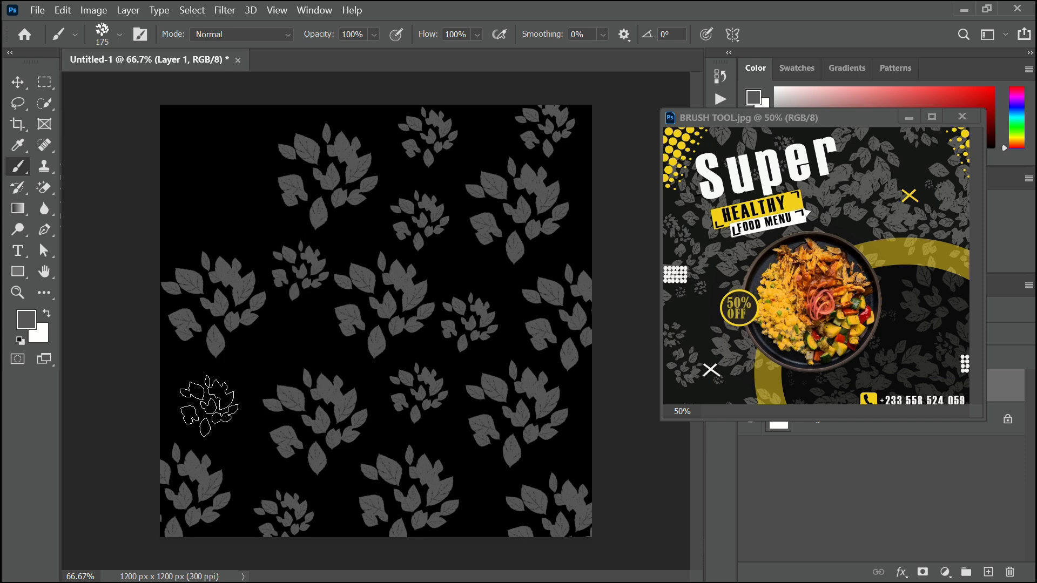
left_click(219, 405)
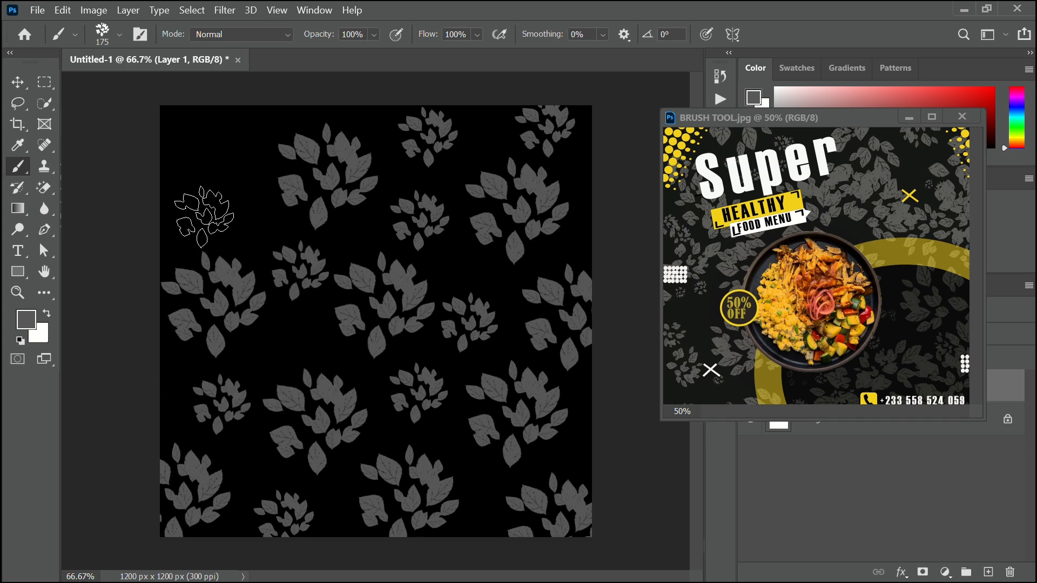
left_click(204, 216)
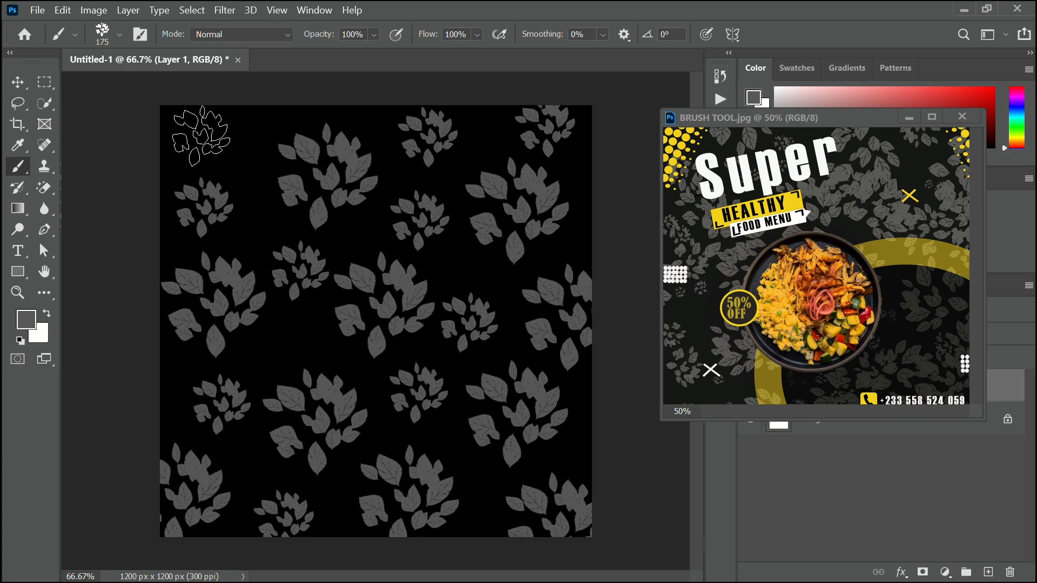
Enlarge the leaf brush to 300 px and stamp a leaf cluster in the canvas's upper-left corner
key("bracketright")
key("bracketright")
key("bracketright")
left_click(201, 131)
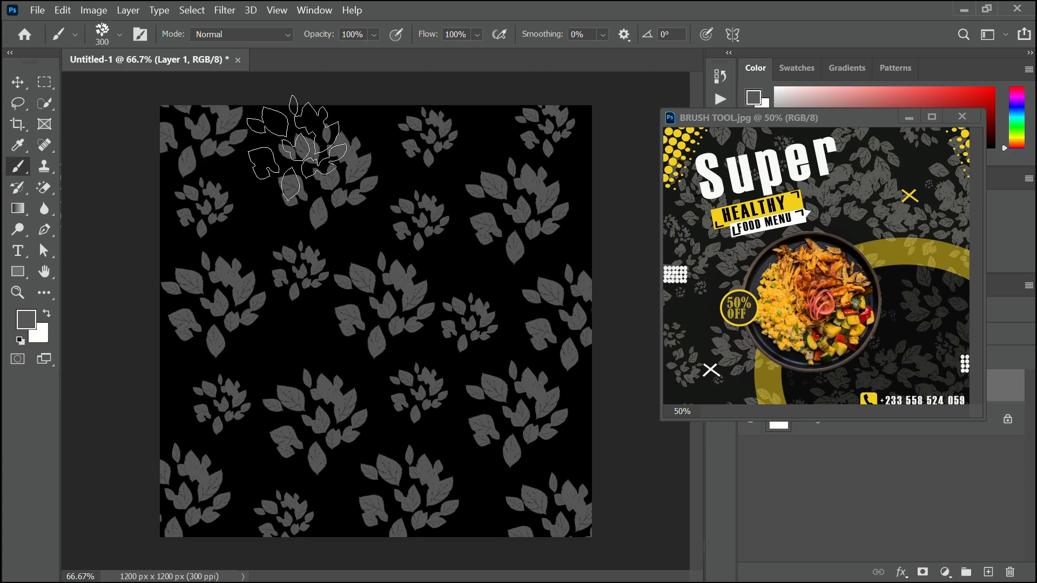
Reduce the leaf brush to 200 px for filling the remaining gaps in the leaf pattern
left_click(350, 221)
key("bracketleft")
key("bracketleft")
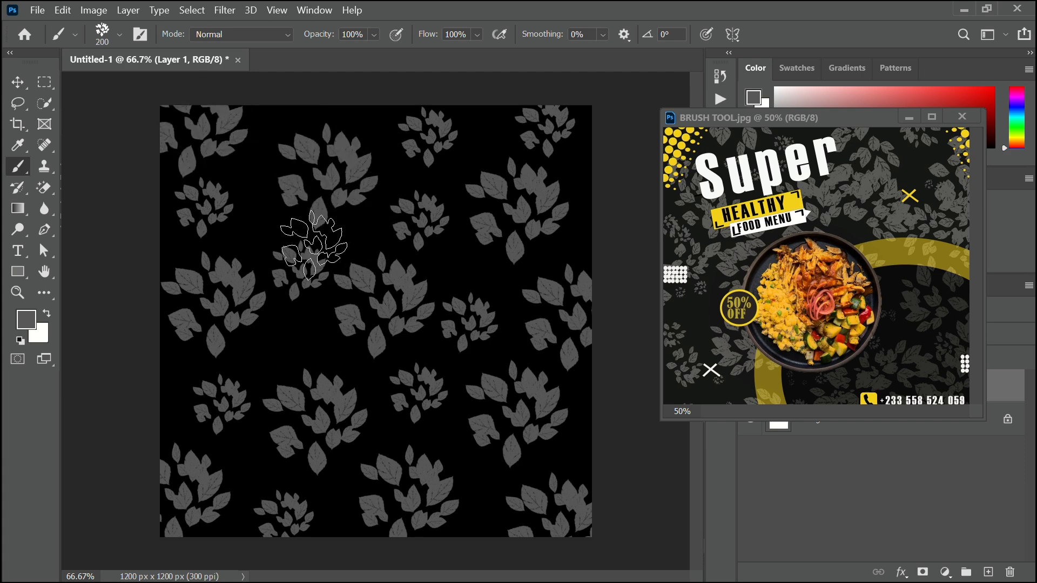